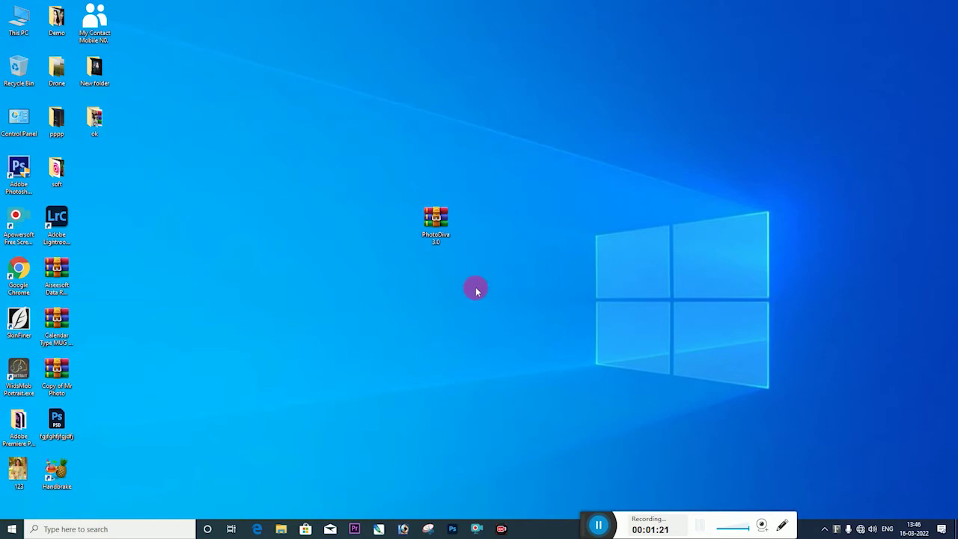
Step: Extract the PhotoDiva 3.0 archive onto the desktop, entering the archive password
right_click(427, 215)
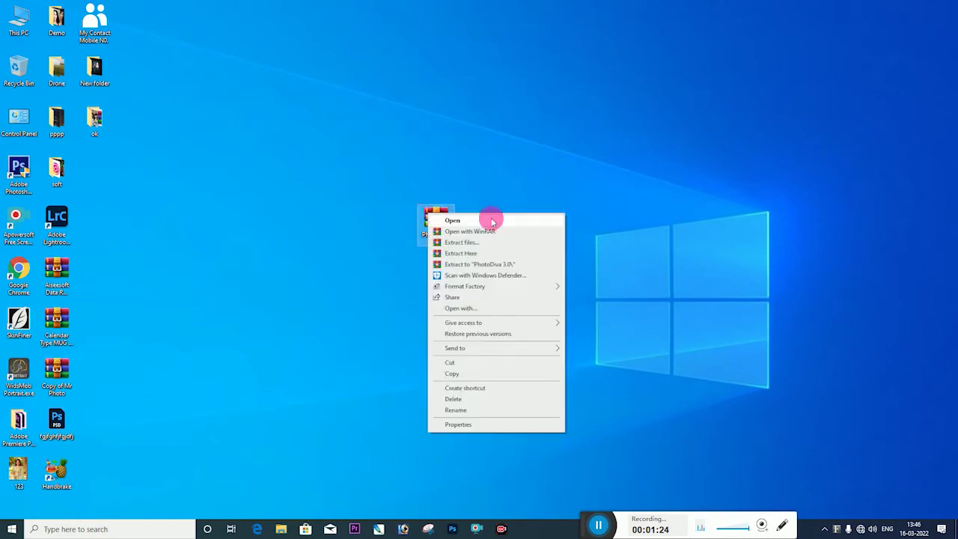
left_click(460, 243)
left_click(507, 377)
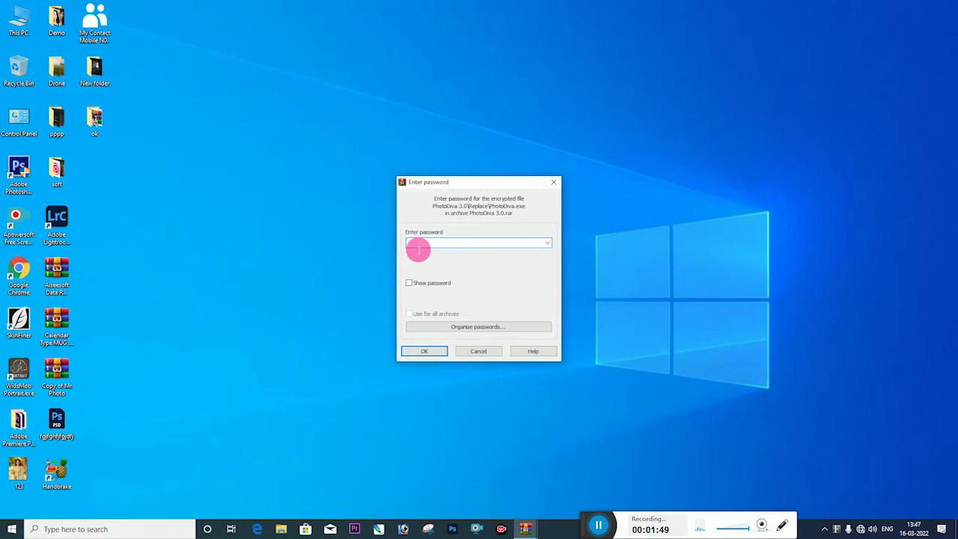
type("1")
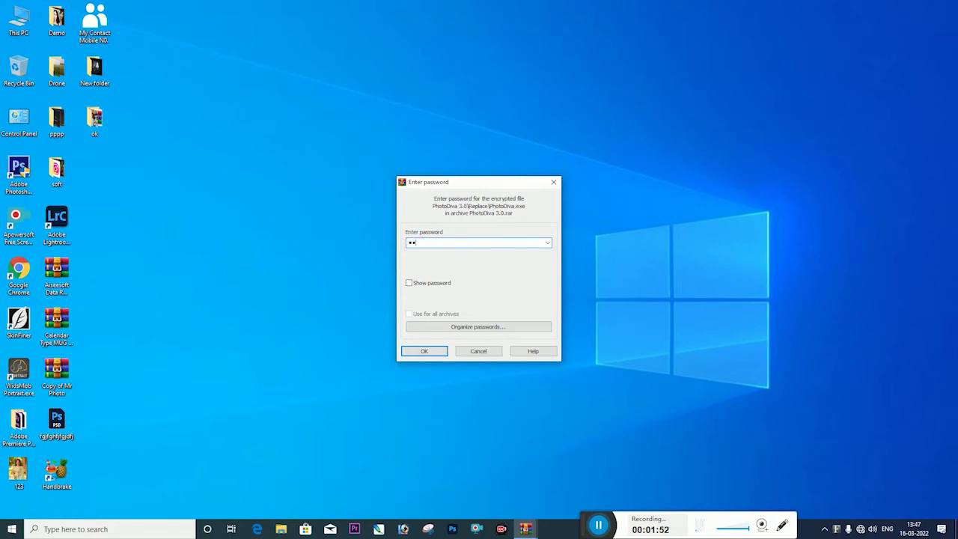
left_click(424, 353)
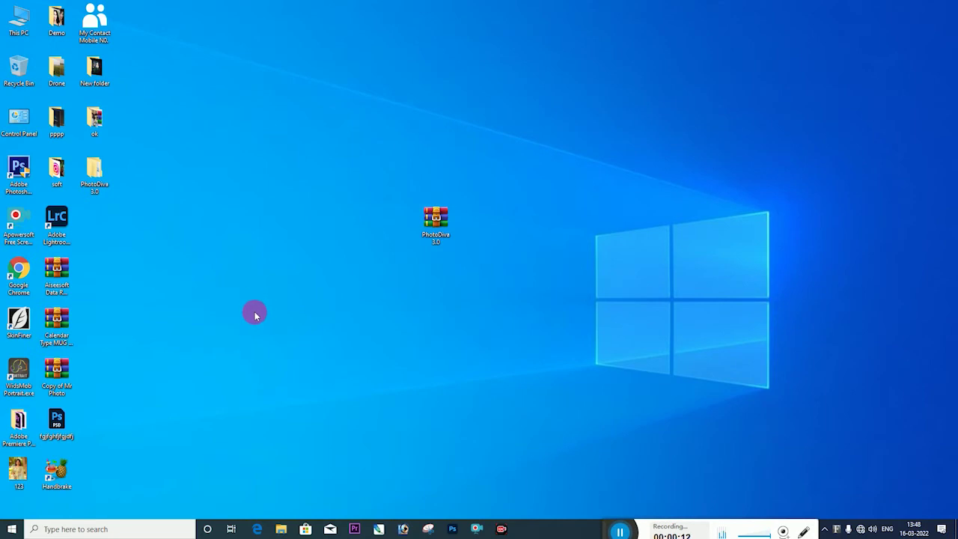
Step: Place the extracted PhotoDiva 3.0 folder beside the archive on the desktop and open its inner PhotoDiva 3.0 folder
left_click_drag(96, 175, 524, 225)
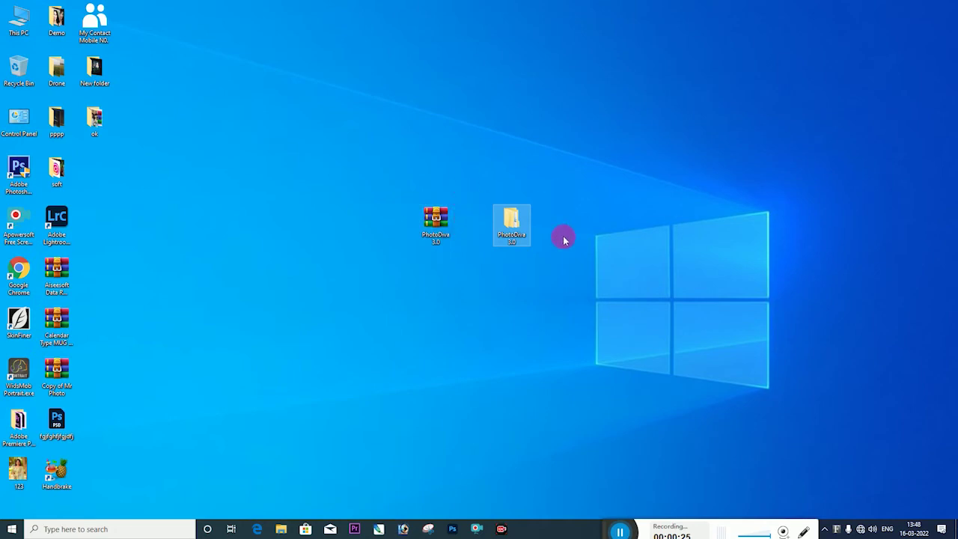
double_click(511, 221)
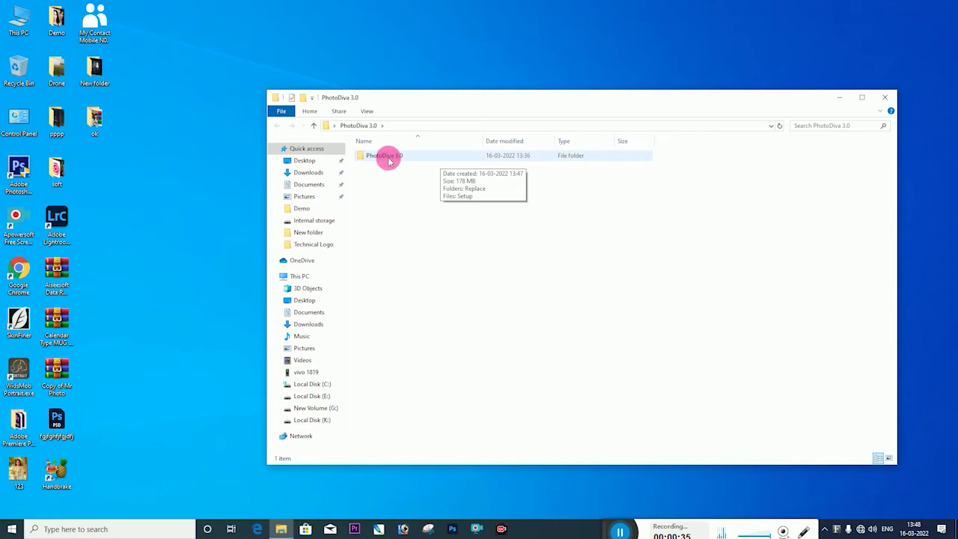
double_click(431, 157)
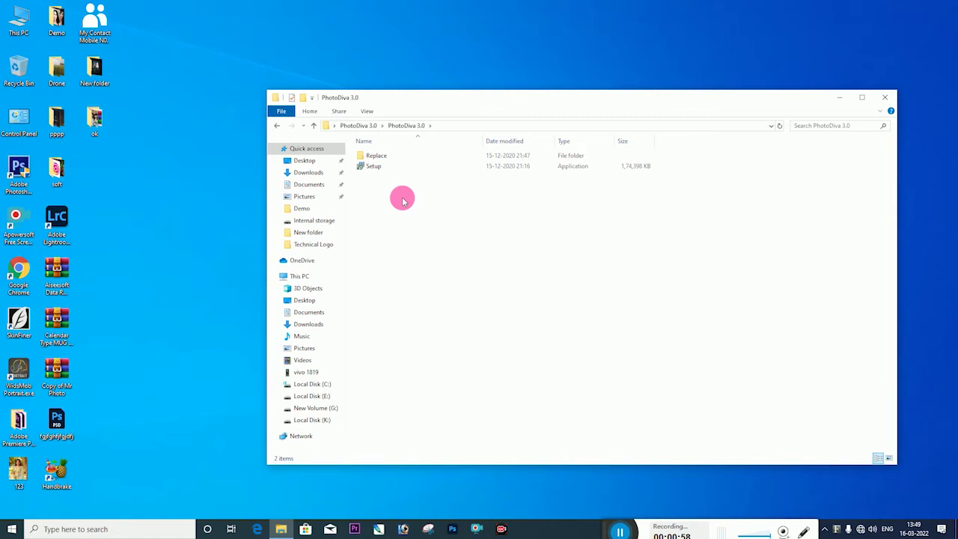
Step: Run the PhotoDiva Setup application with English as the installation language and proceed to the license agreement
left_click(378, 171)
double_click(378, 169)
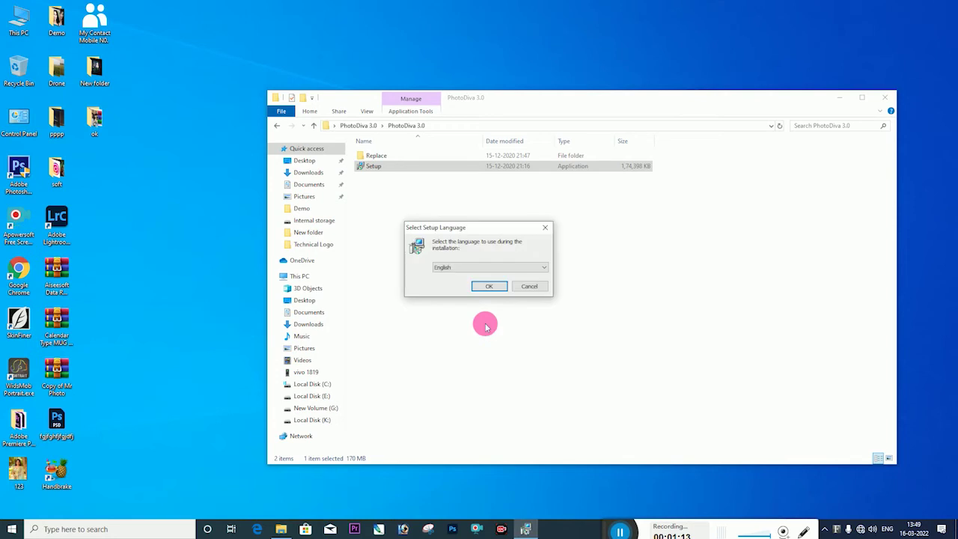
left_click(497, 288)
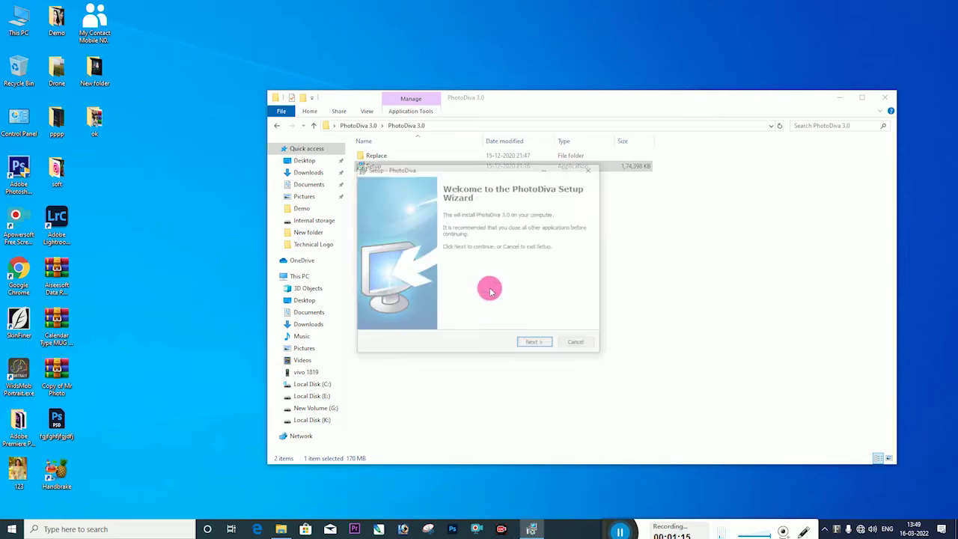
left_click(534, 345)
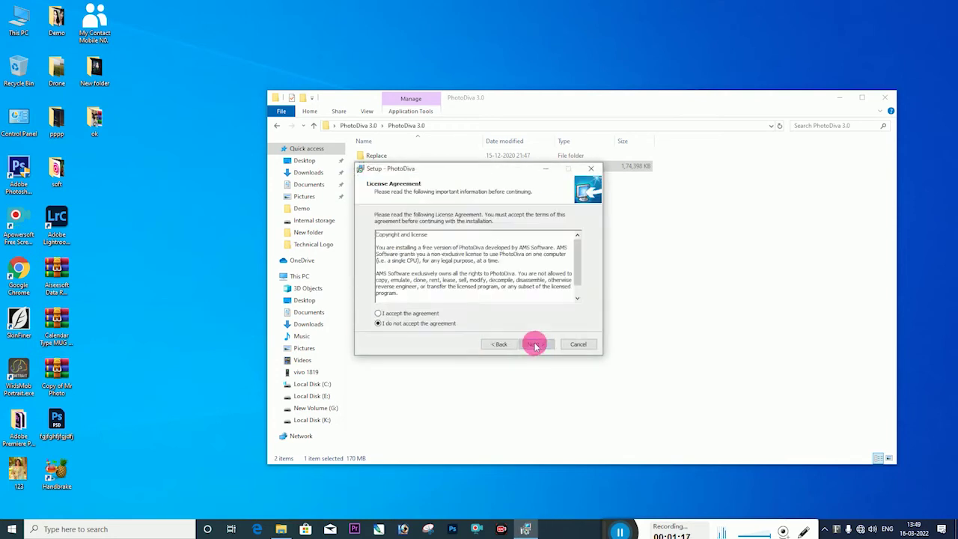
Step: Accept the license agreement and install PhotoDiva in the default location with a desktop icon and a taskbar pin
left_click(395, 313)
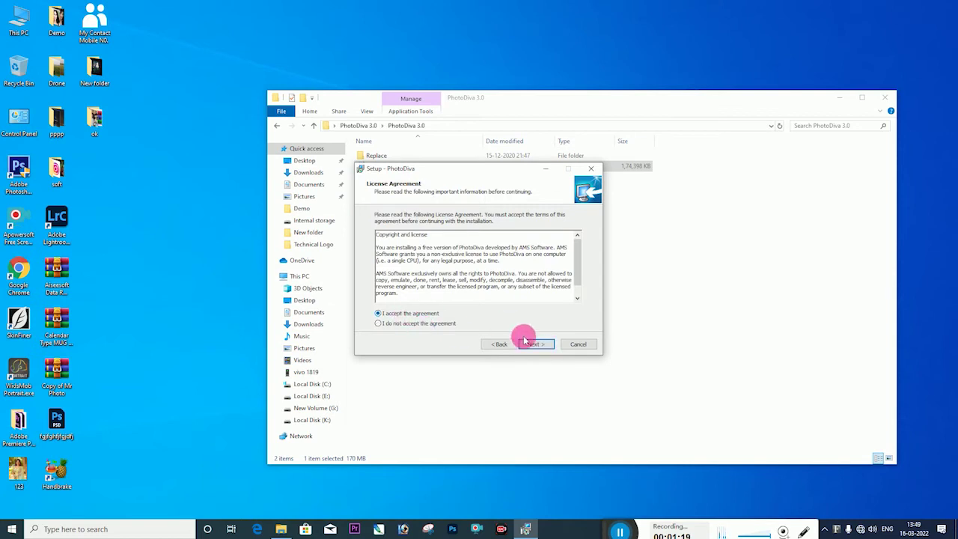
left_click(535, 344)
left_click(536, 345)
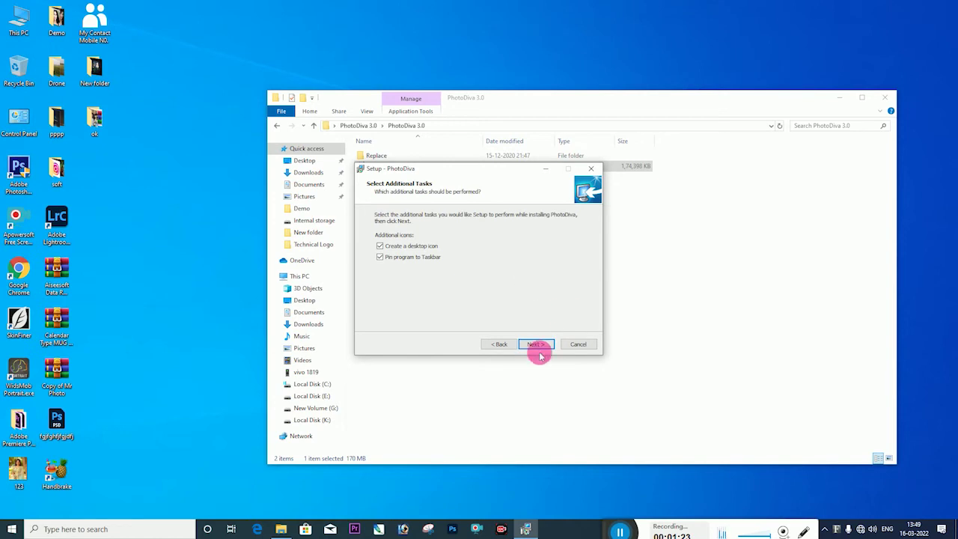
left_click(533, 347)
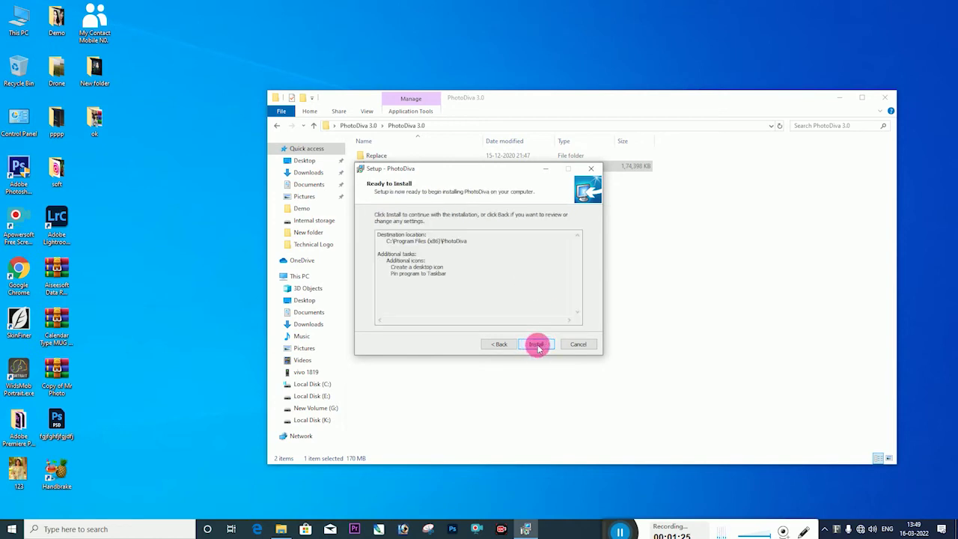
left_click(535, 344)
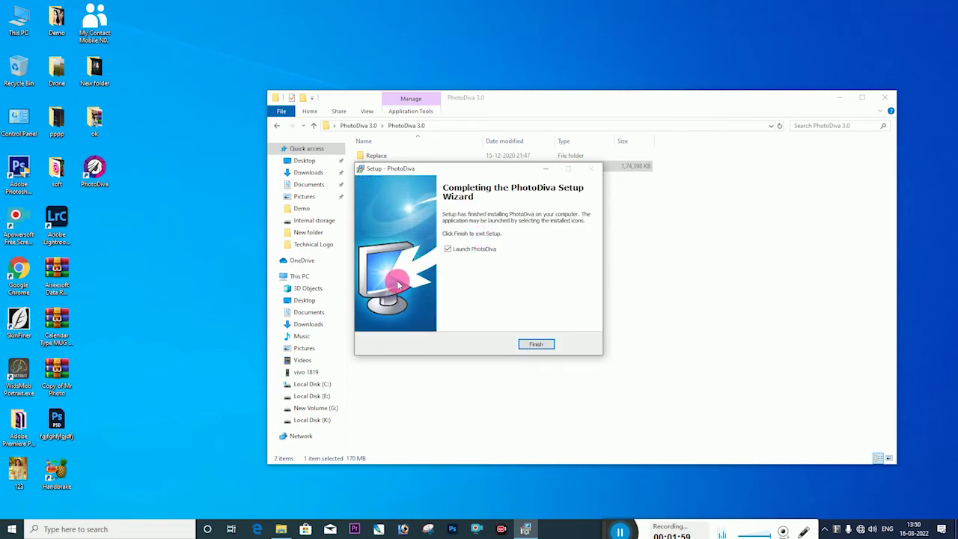
Step: Finish the setup wizard without launching PhotoDiva and minimize the folder window
left_click(446, 249)
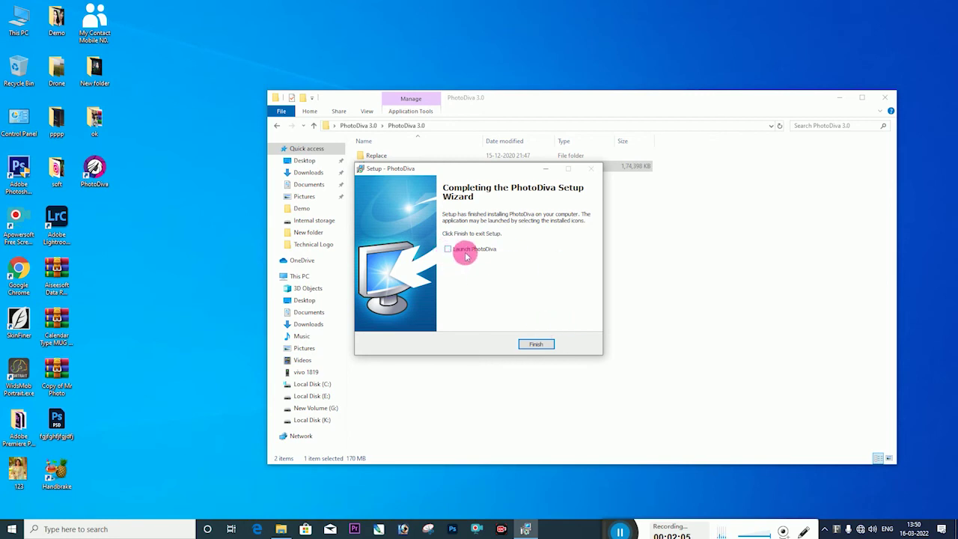
left_click(537, 345)
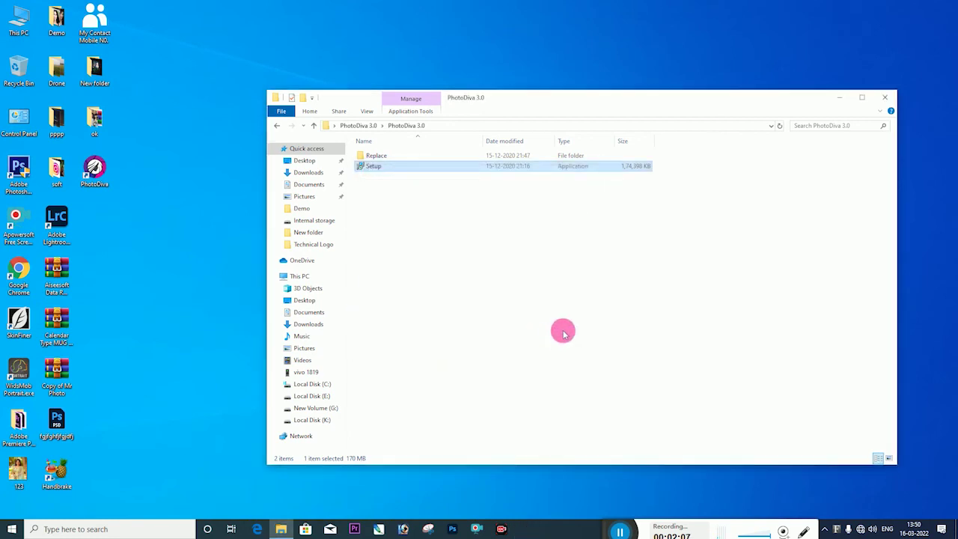
left_click(840, 98)
Step: Refresh the desktop and move the PhotoDiva shortcut beside the PhotoDiva 3.0 archive
right_click(536, 152)
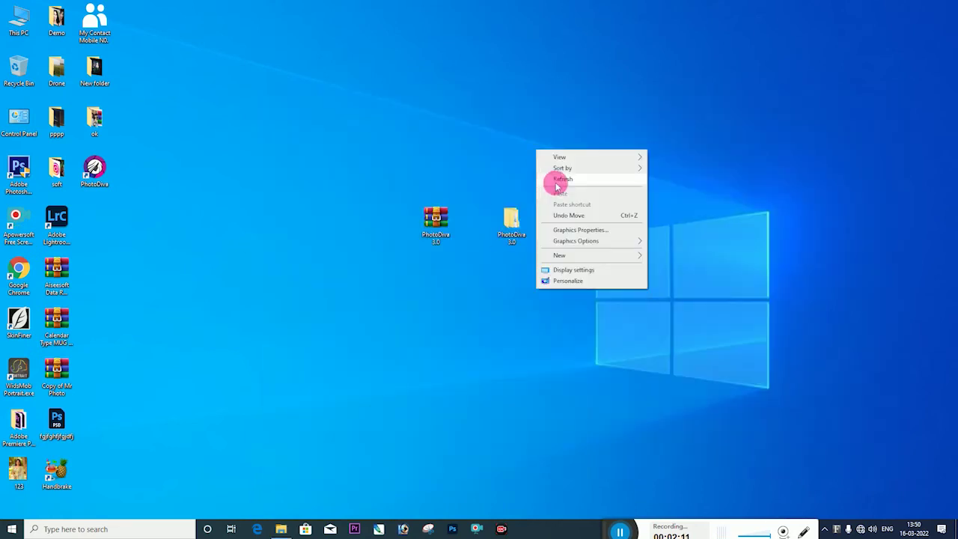
left_click(558, 180)
left_click_drag(97, 188, 372, 234)
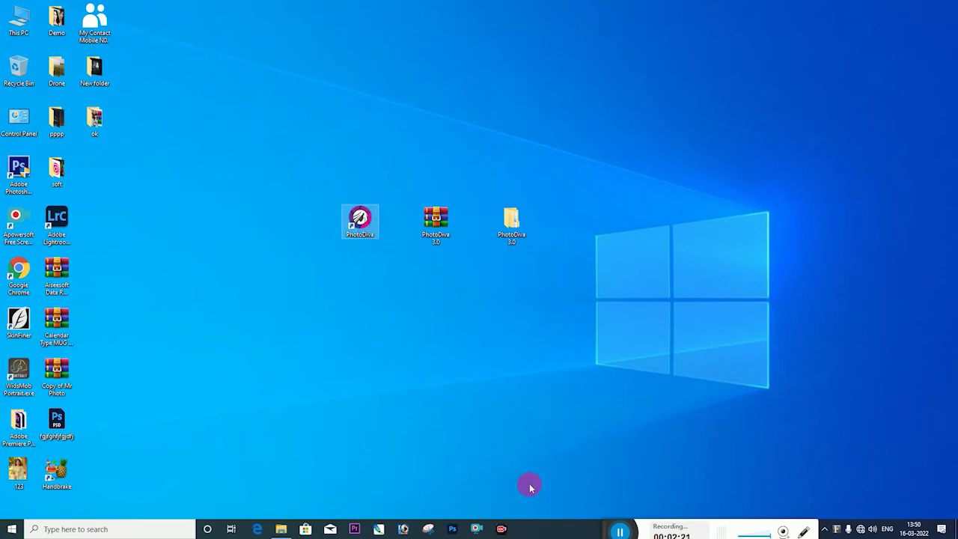
Step: Copy the PhotoDiva application from the extracted Replace folder and minimize the folder window
left_click(281, 529)
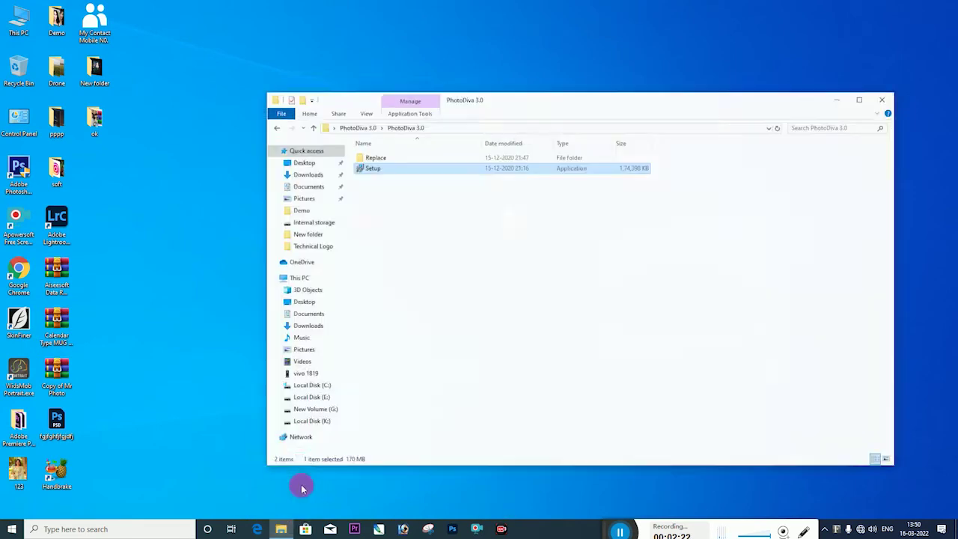
left_click(377, 157)
double_click(377, 158)
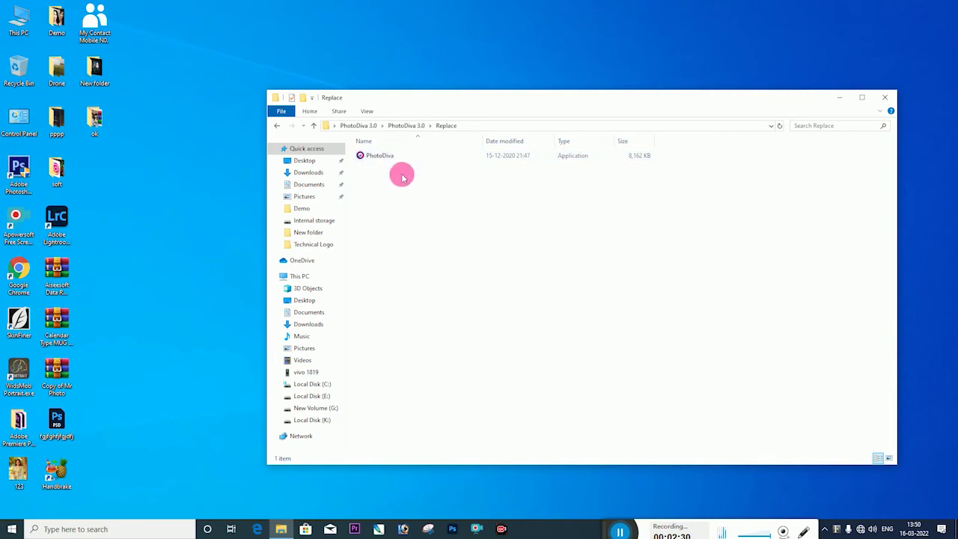
left_click(391, 160)
right_click(390, 160)
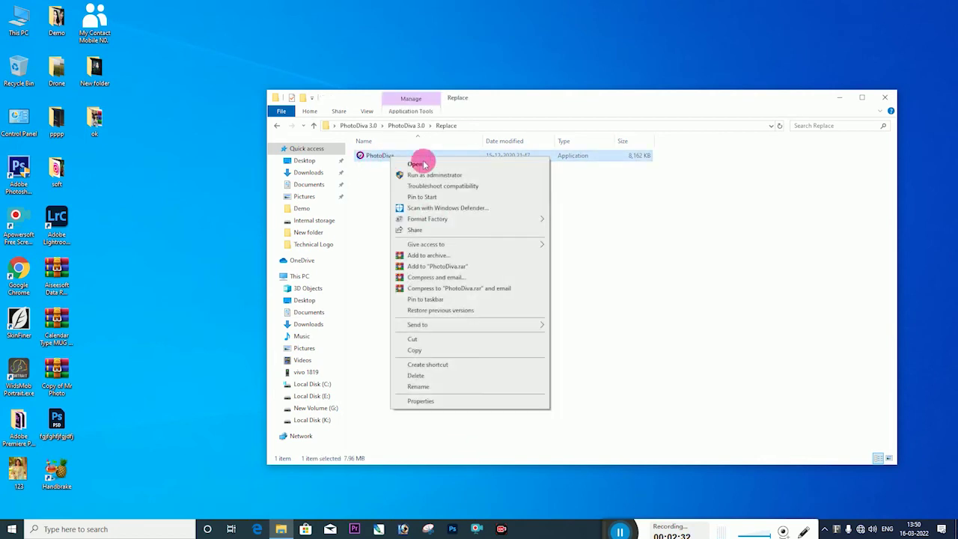
left_click(411, 349)
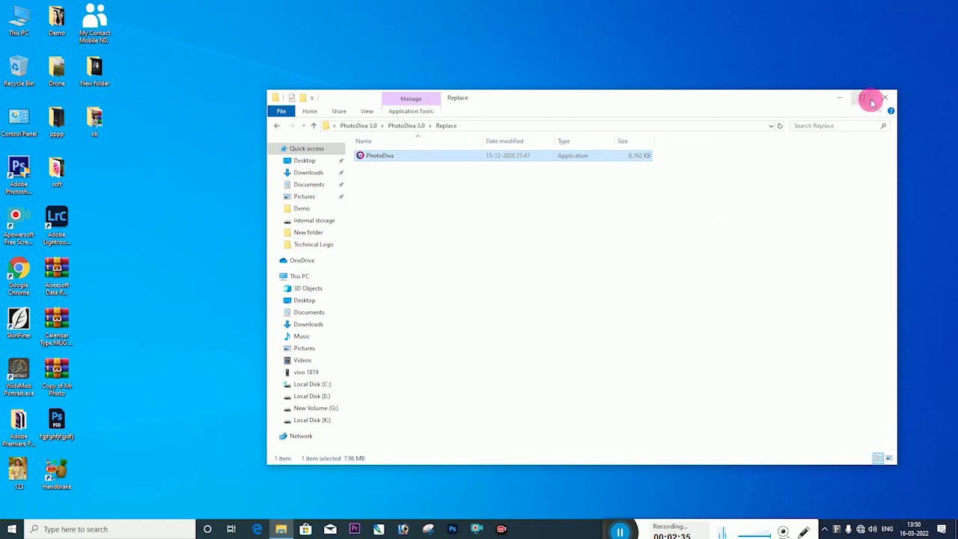
left_click(839, 96)
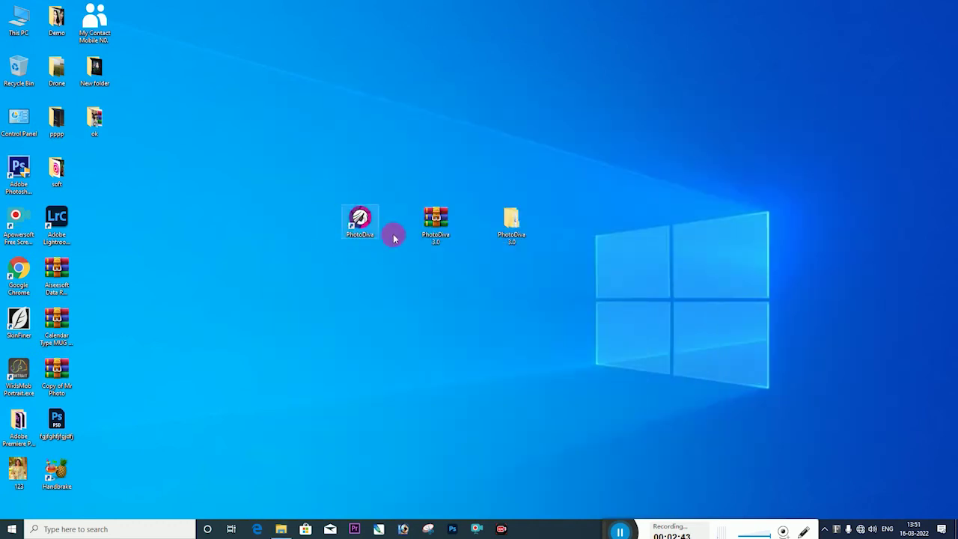
Step: Open the file location of the PhotoDiva desktop shortcut and clear the file selection there
right_click(362, 228)
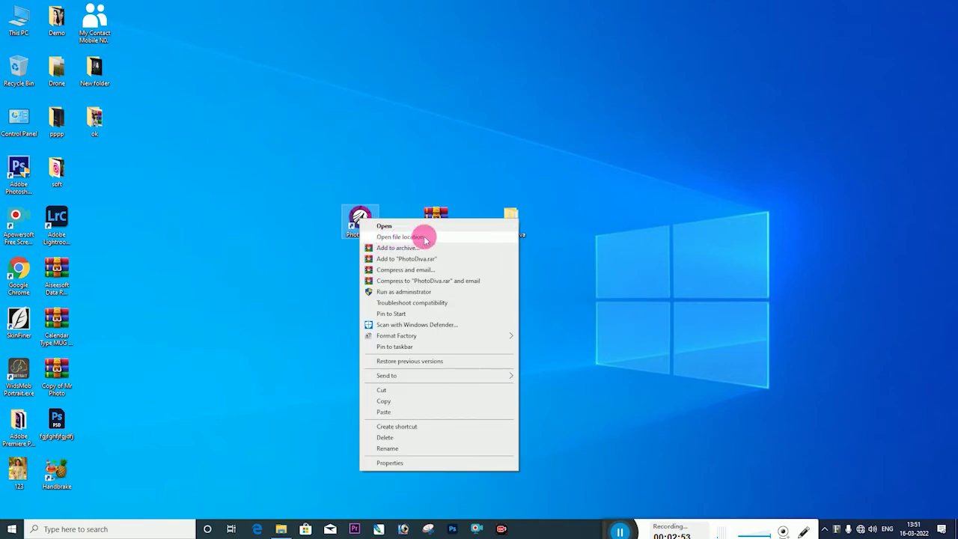
left_click(394, 238)
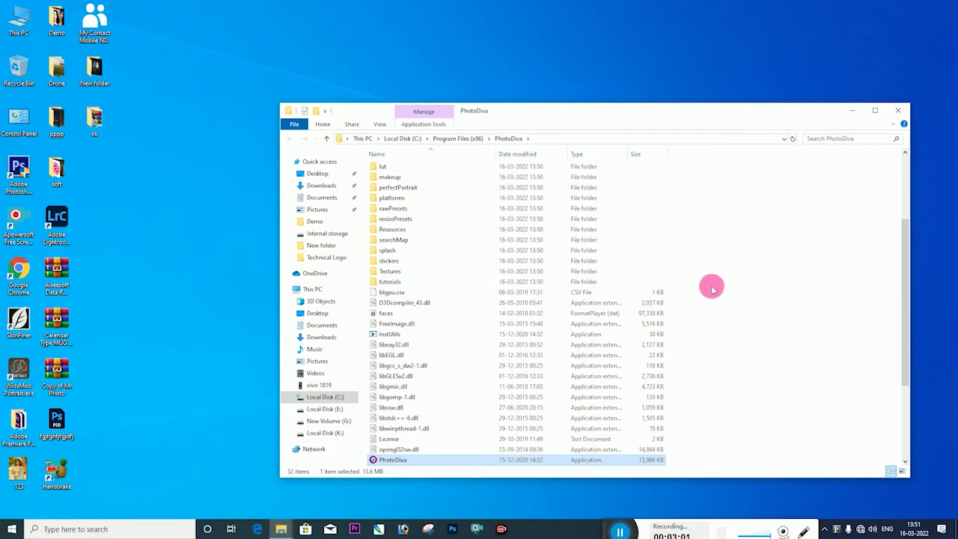
left_click(734, 277)
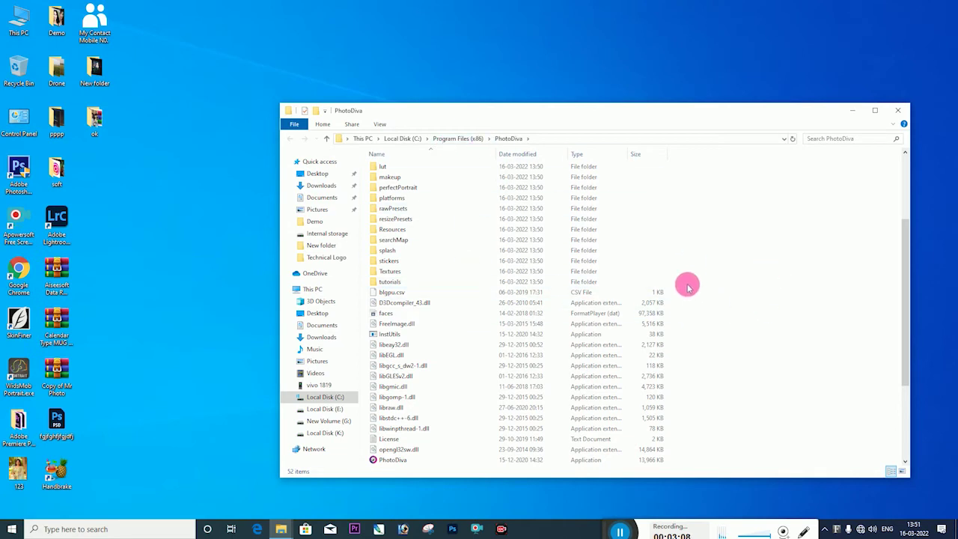
Step: Paste the copied PhotoDiva application into the installation folder, replacing the existing file with administrator permission, and close the folder window
right_click(822, 262)
left_click(848, 330)
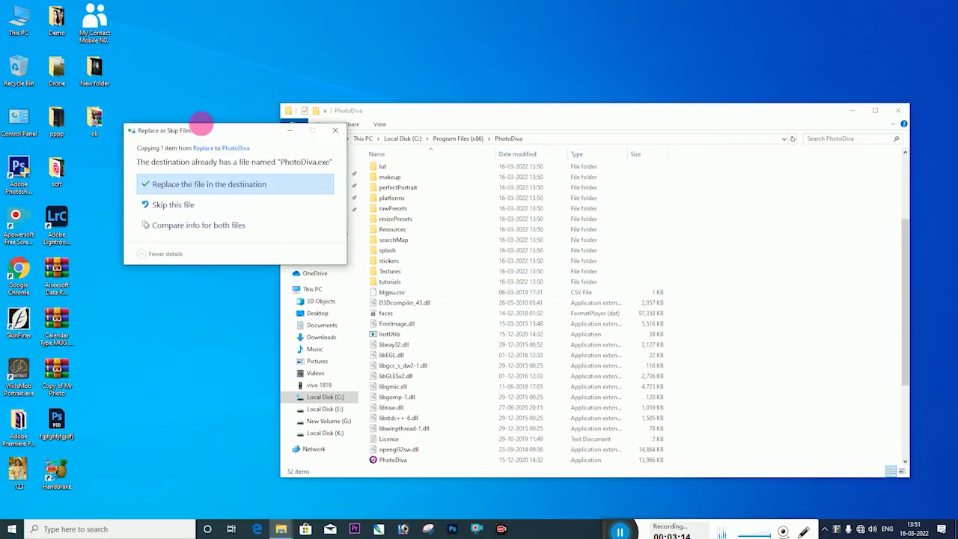
left_click_drag(240, 131, 664, 182)
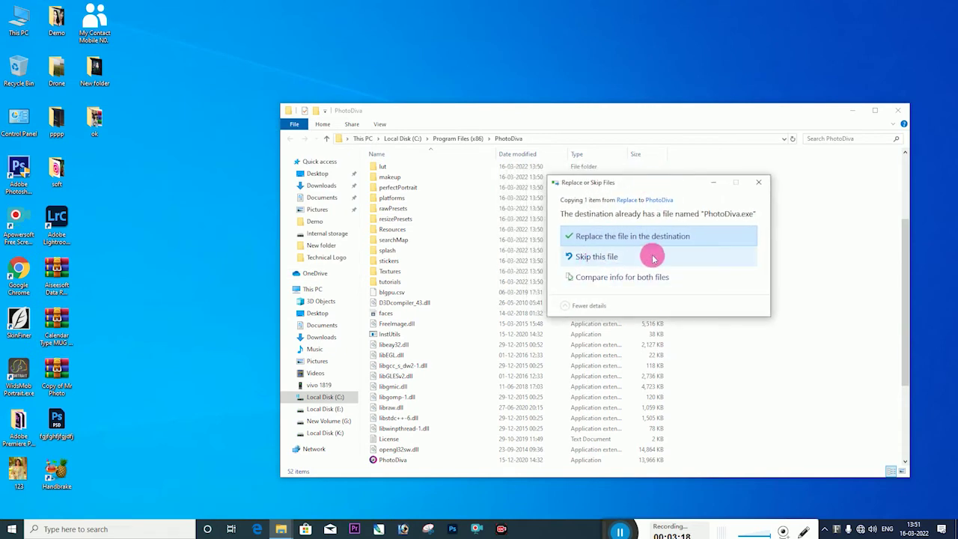
left_click(599, 241)
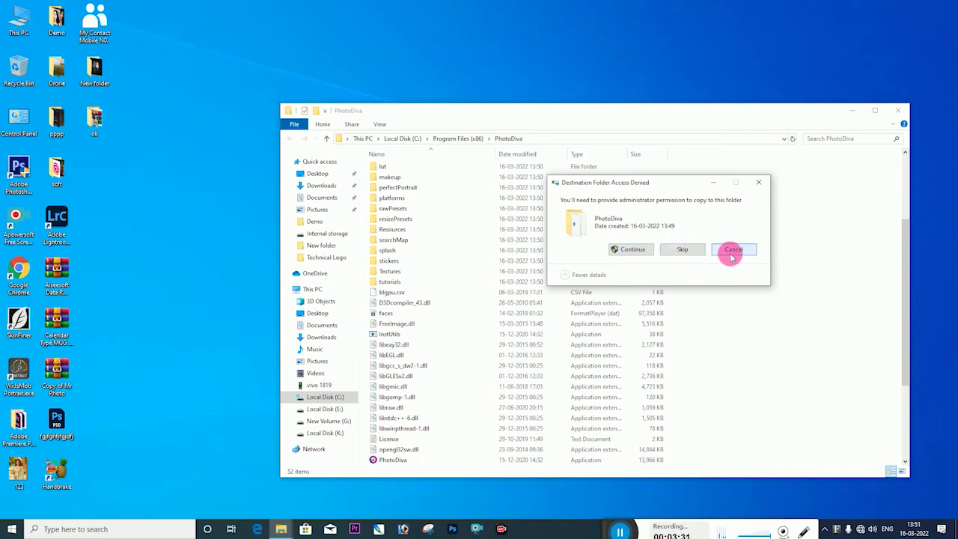
left_click(632, 251)
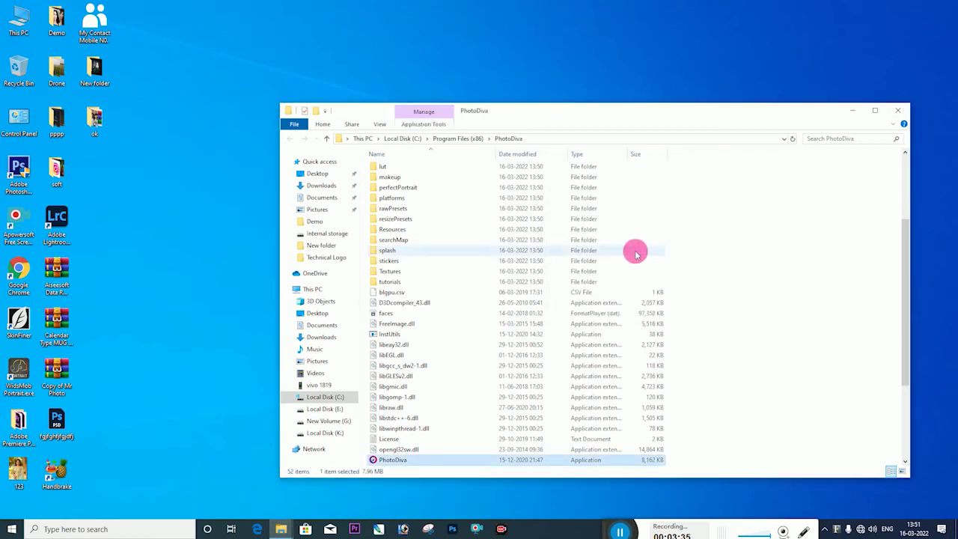
left_click(732, 340)
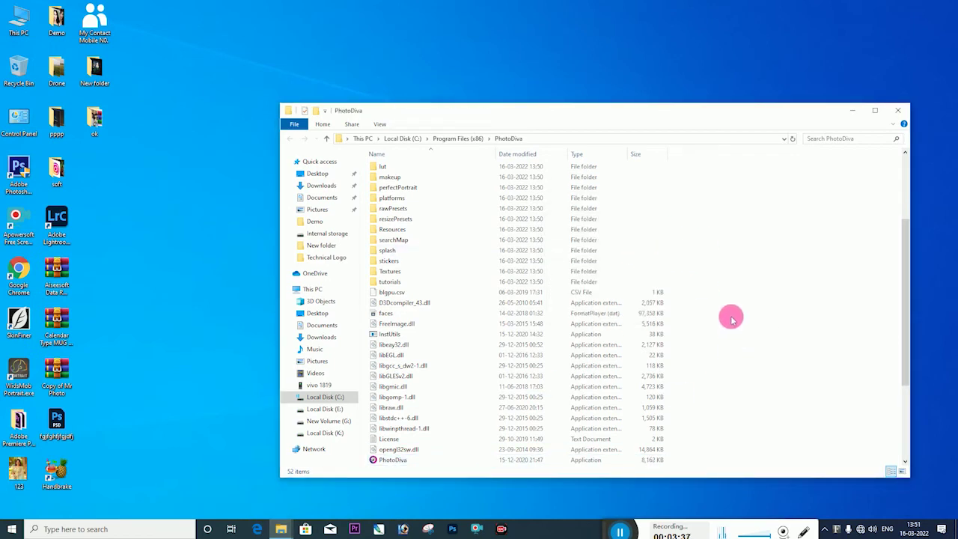
left_click(897, 111)
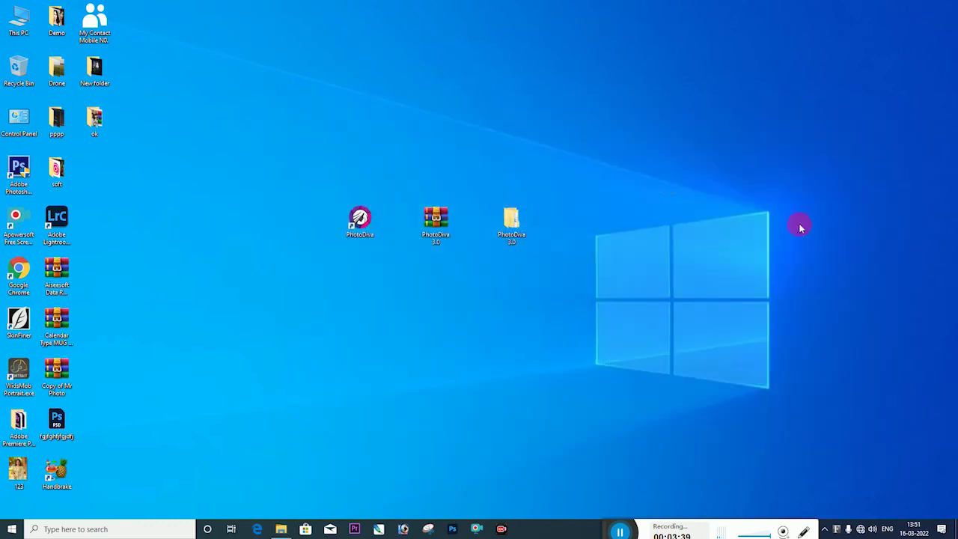
Step: Refresh the desktop twice
right_click(670, 185)
left_click(689, 210)
right_click(658, 197)
left_click(684, 225)
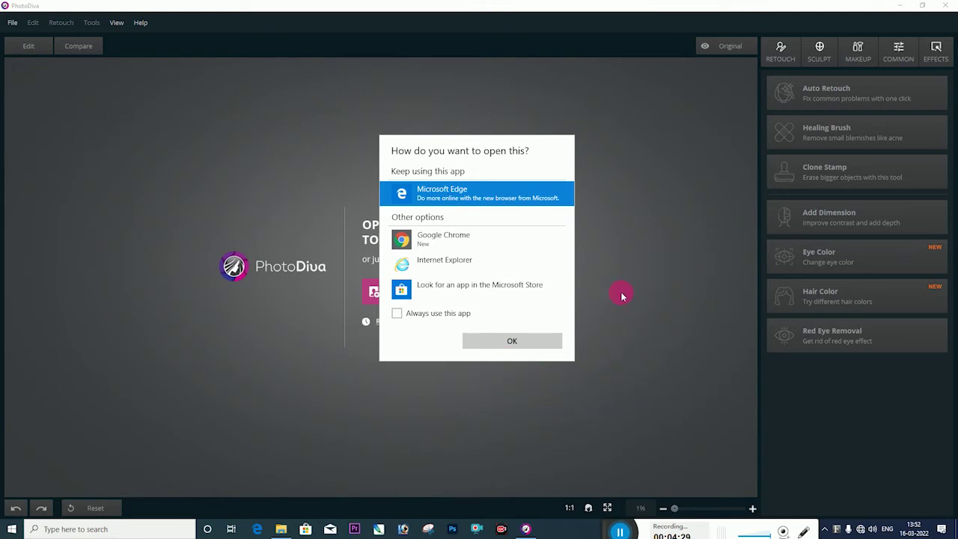
left_click(622, 208)
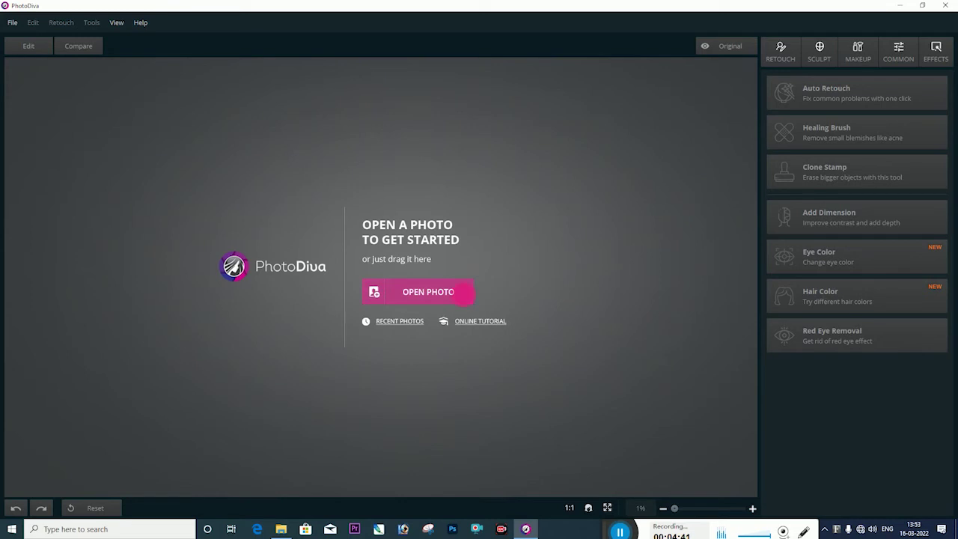
left_click(11, 24)
left_click(428, 296)
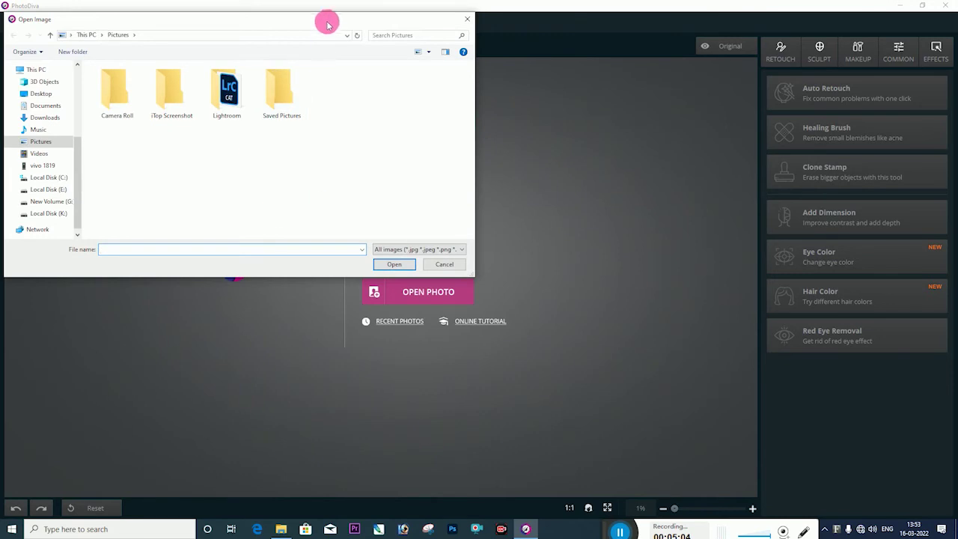
left_click_drag(328, 20, 531, 86)
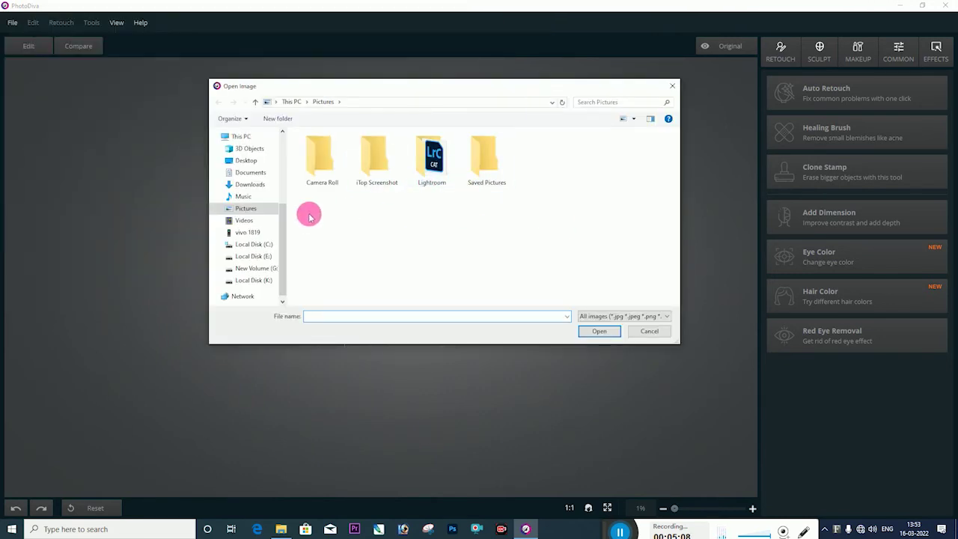
left_click_drag(285, 232, 278, 160)
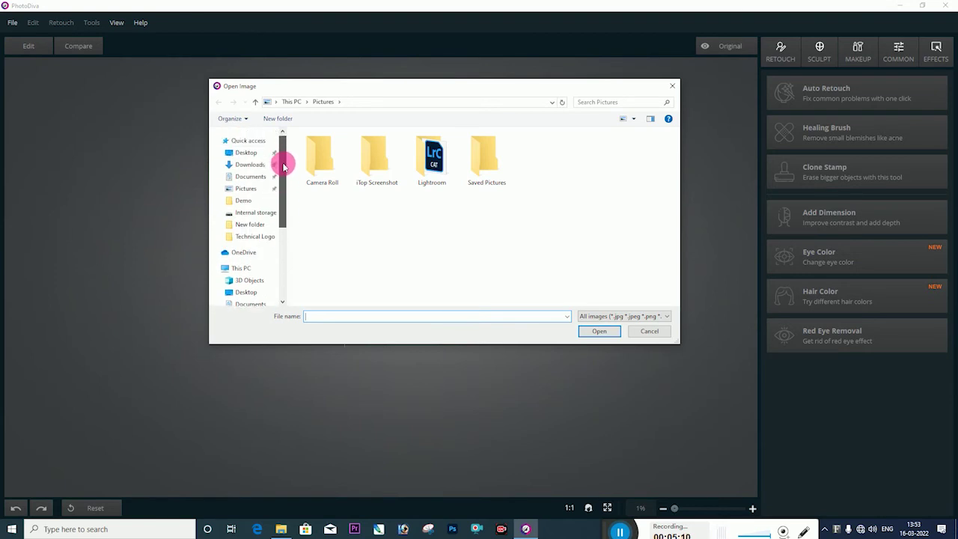
left_click(246, 153)
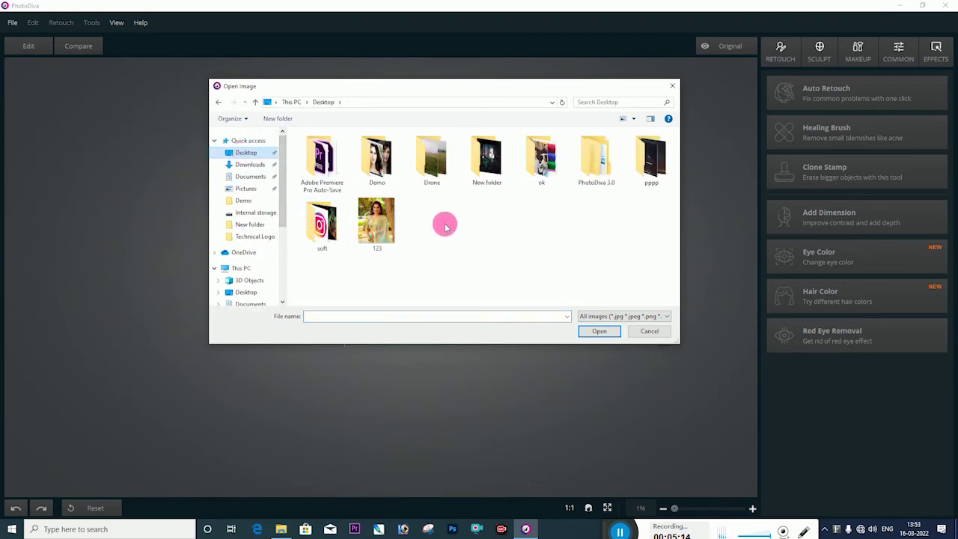
double_click(376, 159)
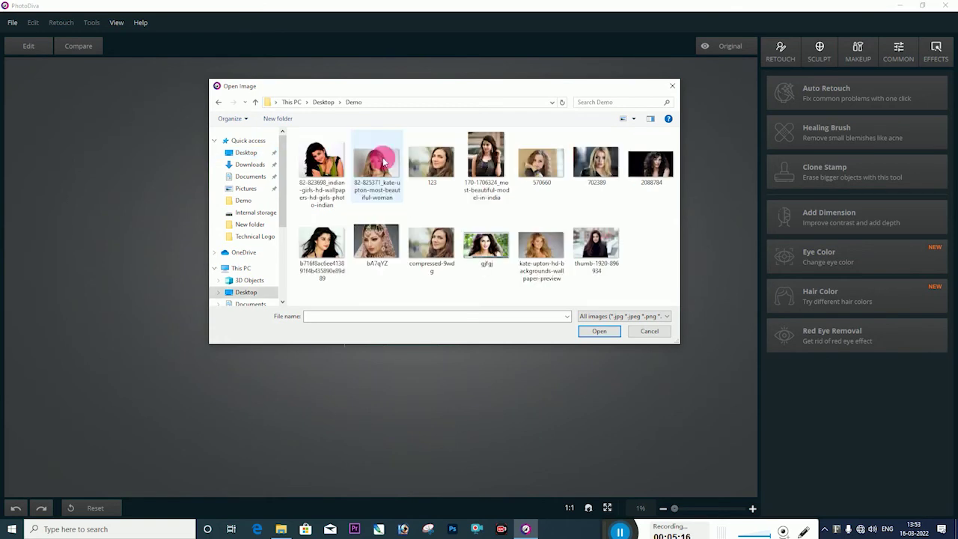
left_click(485, 156)
double_click(485, 156)
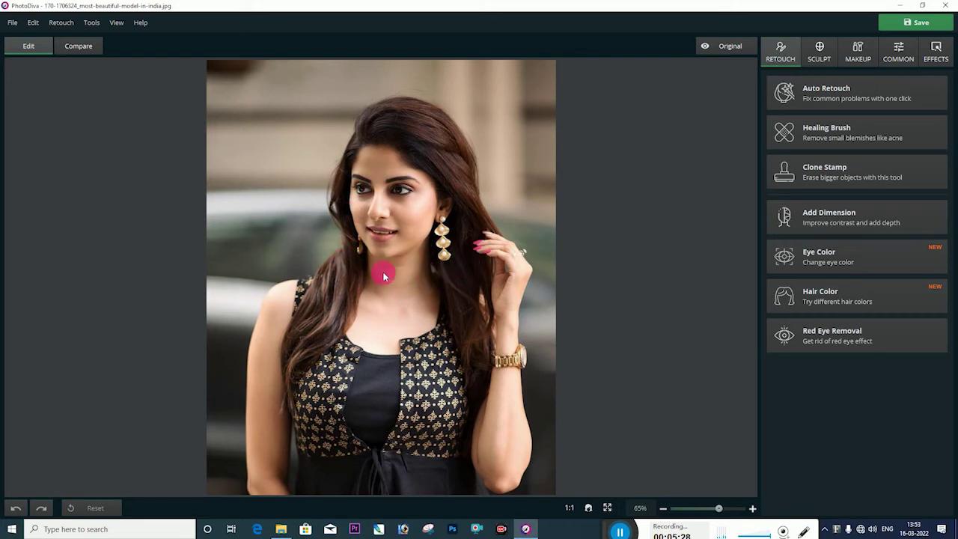
Step: View the photo in the side-by-side before and after comparison at 82% zoom, and return to the single edit view
left_click(79, 47)
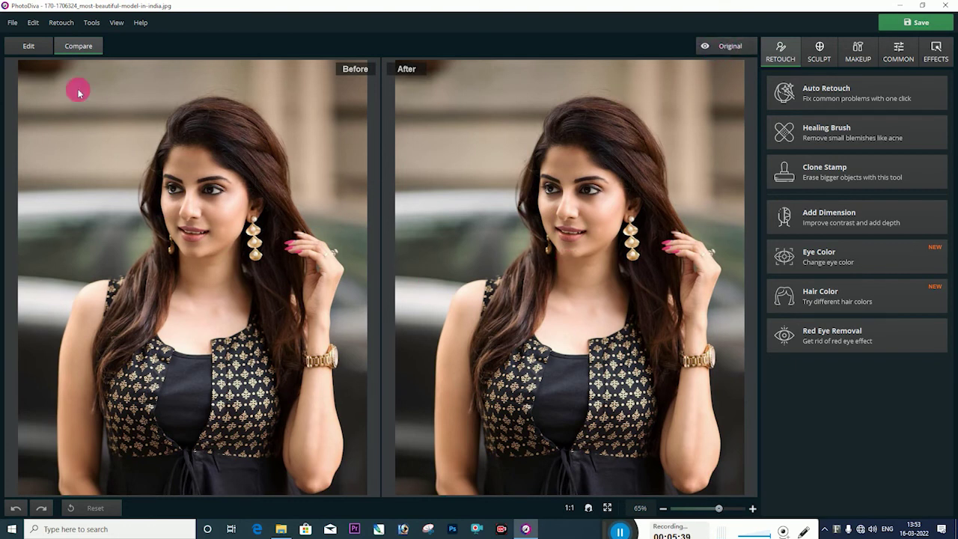
left_click(589, 509)
left_click(607, 508)
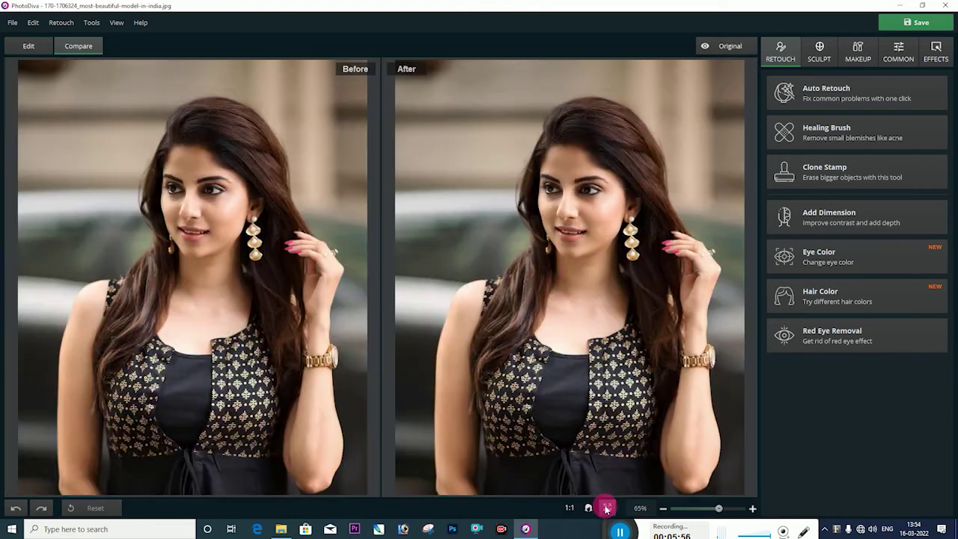
mouse_move(718, 510)
left_mouse_down()
mouse_move(705, 512)
mouse_move(721, 513)
left_mouse_up()
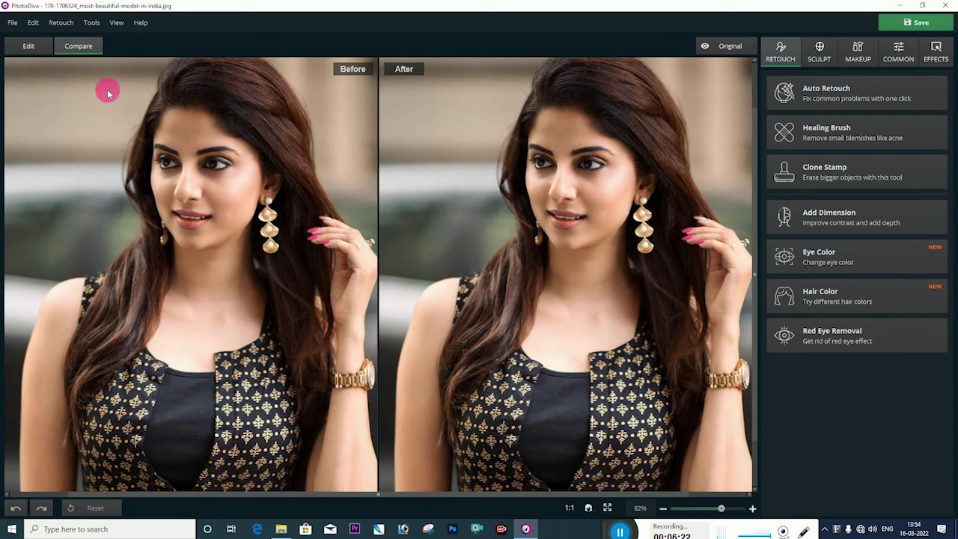
left_click(28, 46)
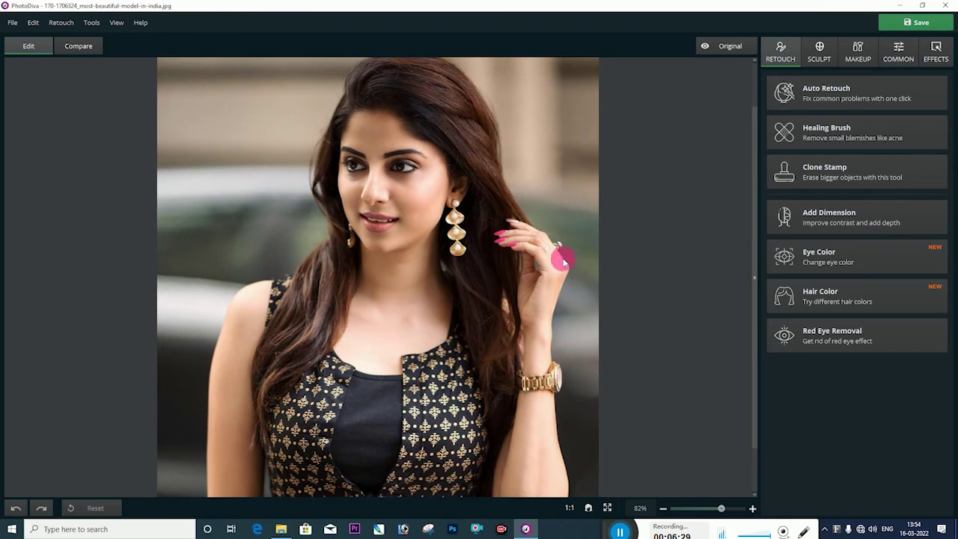
Step: Try Auto Retouch styles such as Glamorous portrait, Slight enhancement, Light tan, Smooth skin, Bright lips and Clear eyes on the portrait, and discard them
left_click(819, 97)
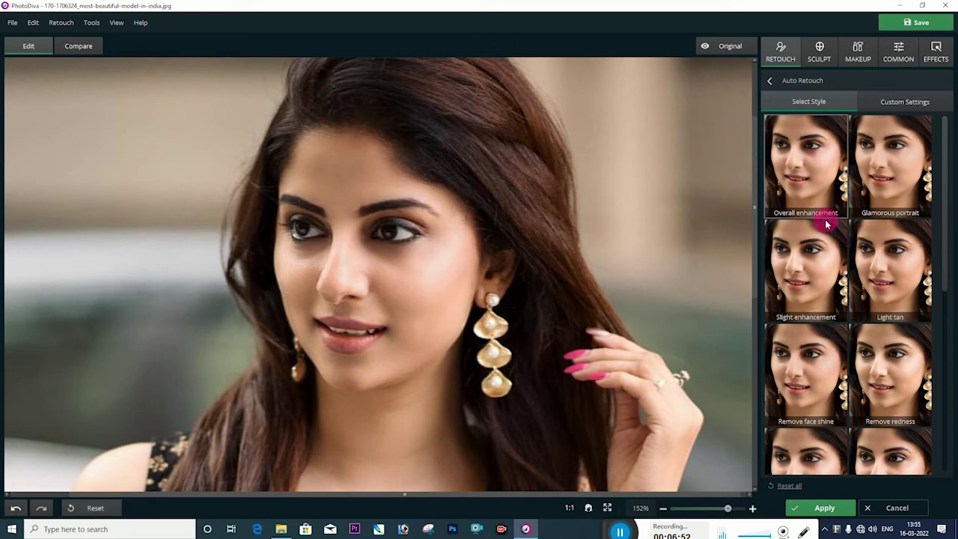
left_click(899, 161)
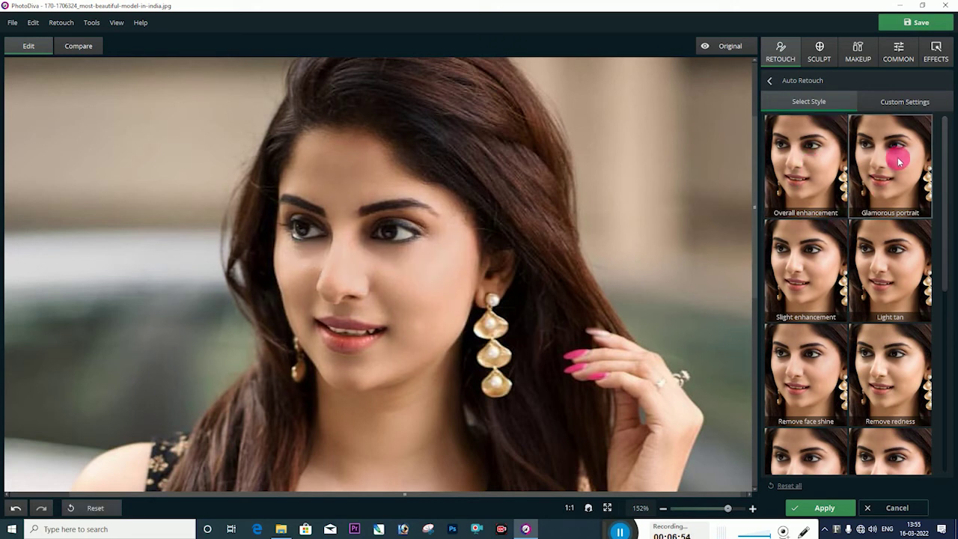
left_click(800, 273)
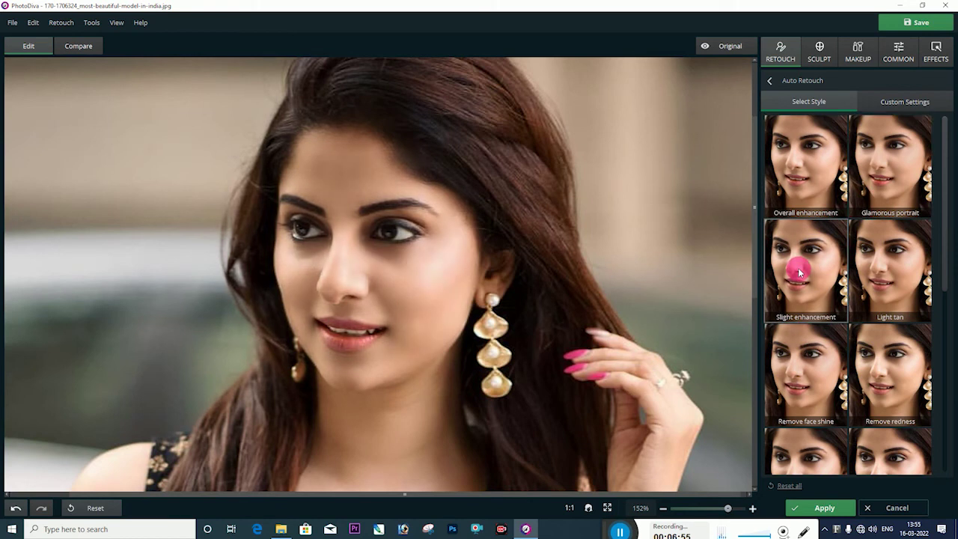
left_click(889, 265)
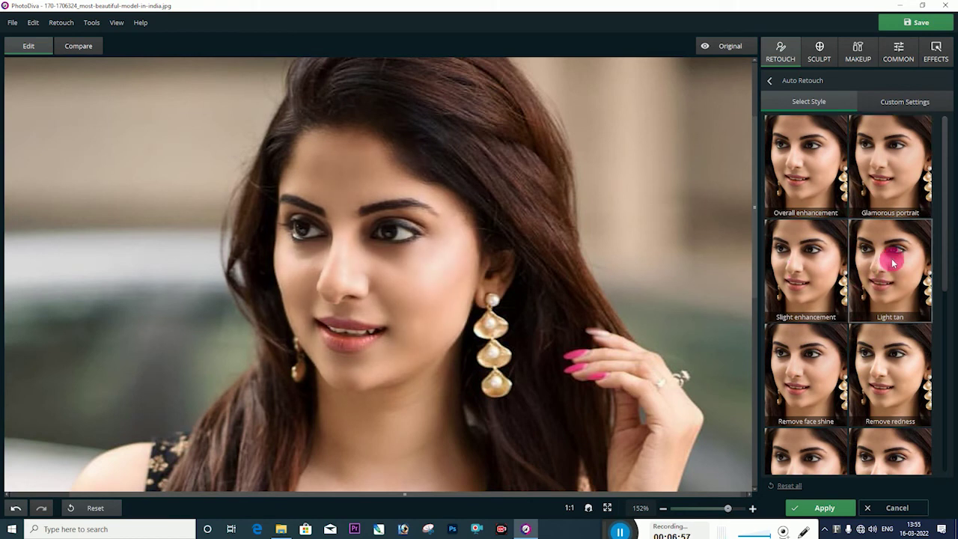
left_click_drag(946, 228, 944, 307)
left_click(794, 327)
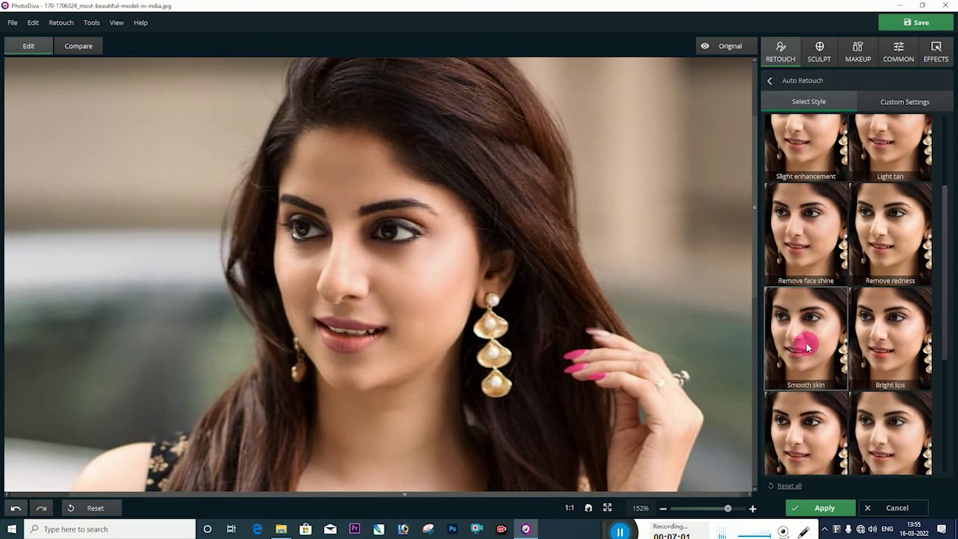
left_click(865, 330)
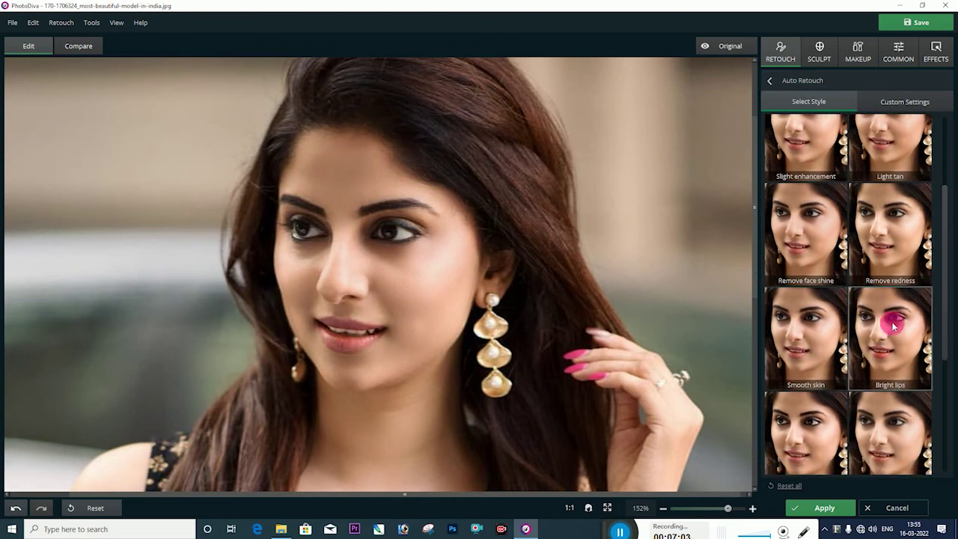
left_click_drag(946, 304, 946, 352)
left_click(790, 364)
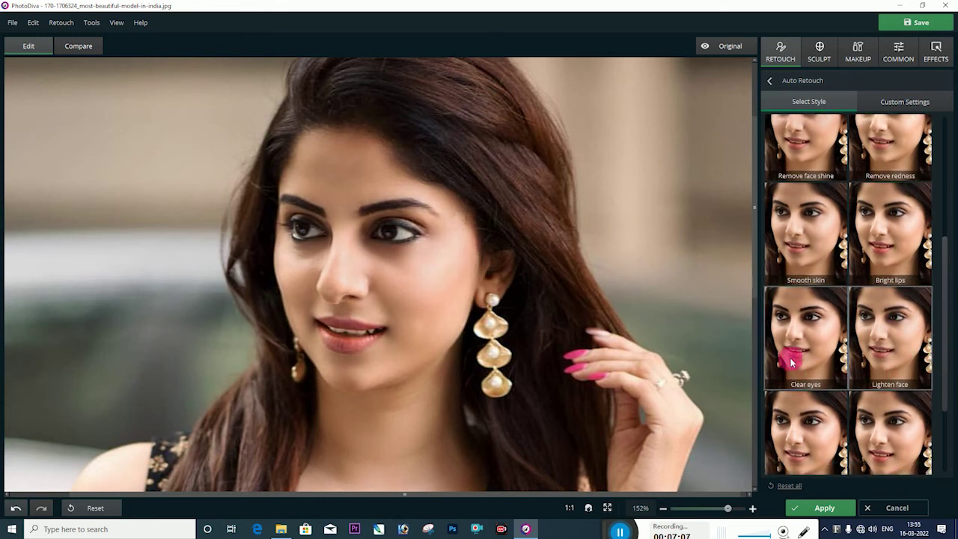
left_click(781, 423)
left_click(890, 436)
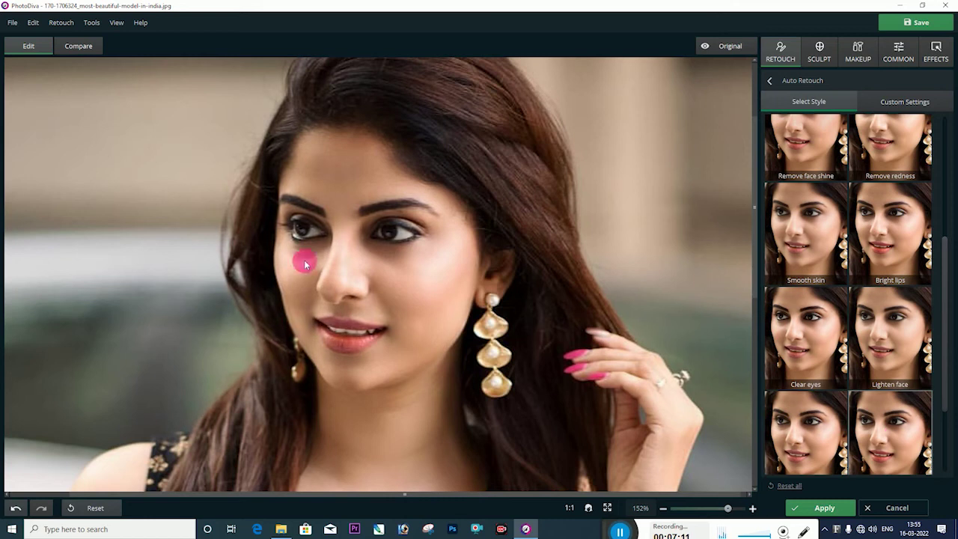
left_click(897, 509)
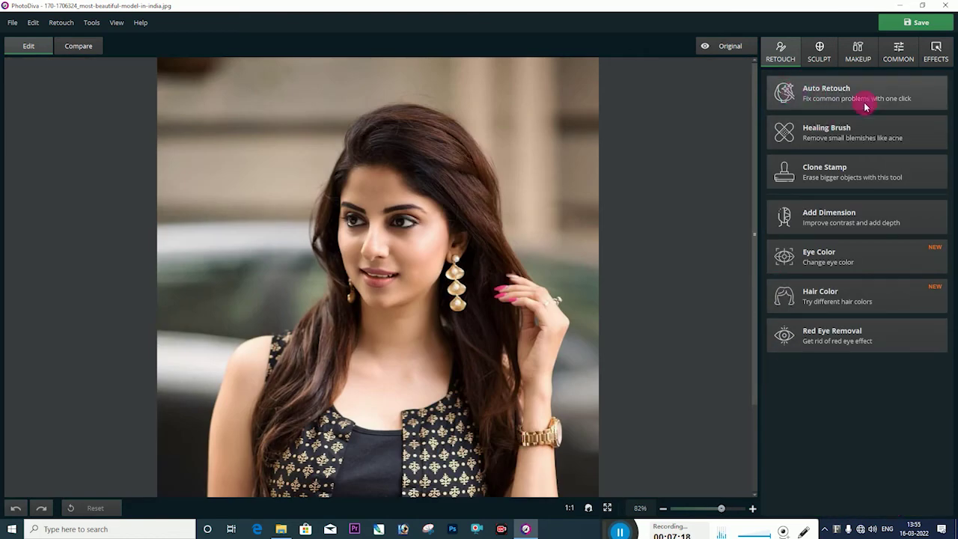
Step: In Auto Retouch's custom settings, set skin Smoothing to 38, Wrinkles to 33, Redness to 31, Glare to -46 and skin tone Amount to 19
left_click(838, 93)
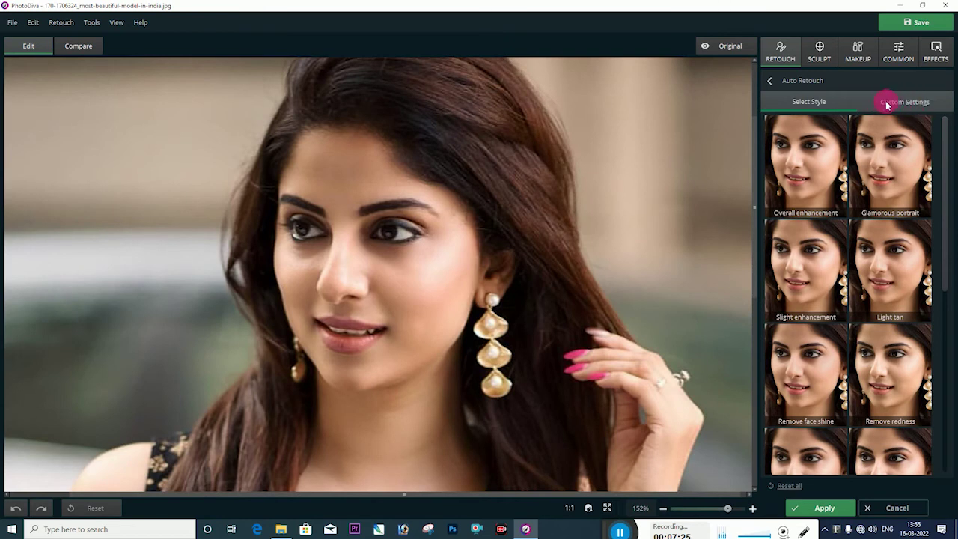
left_click(912, 103)
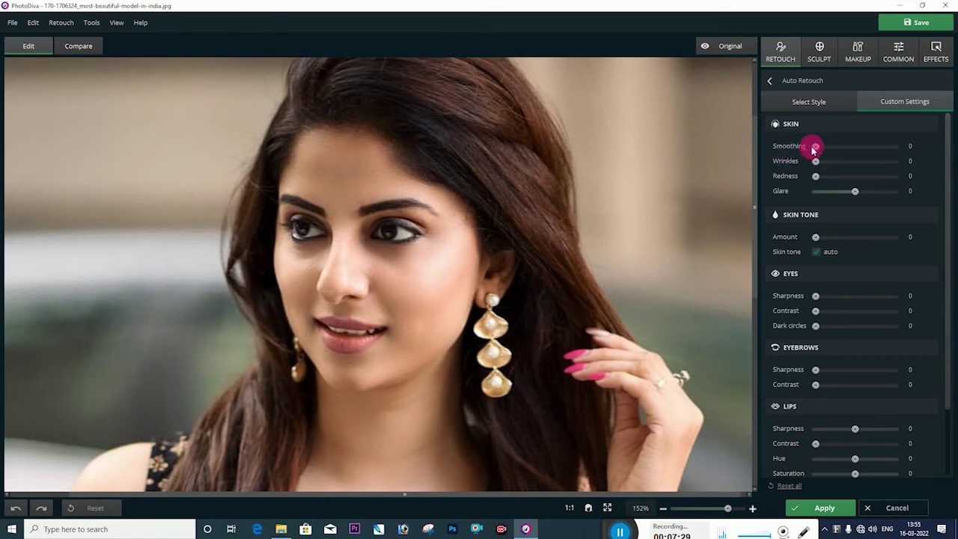
left_click_drag(814, 146, 846, 152)
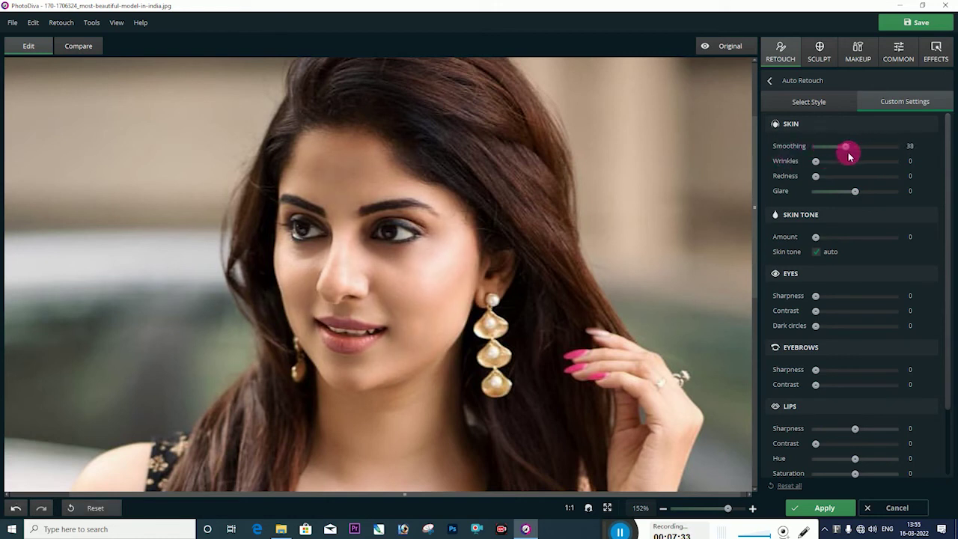
left_click_drag(819, 164, 873, 185)
left_click_drag(854, 191, 889, 196)
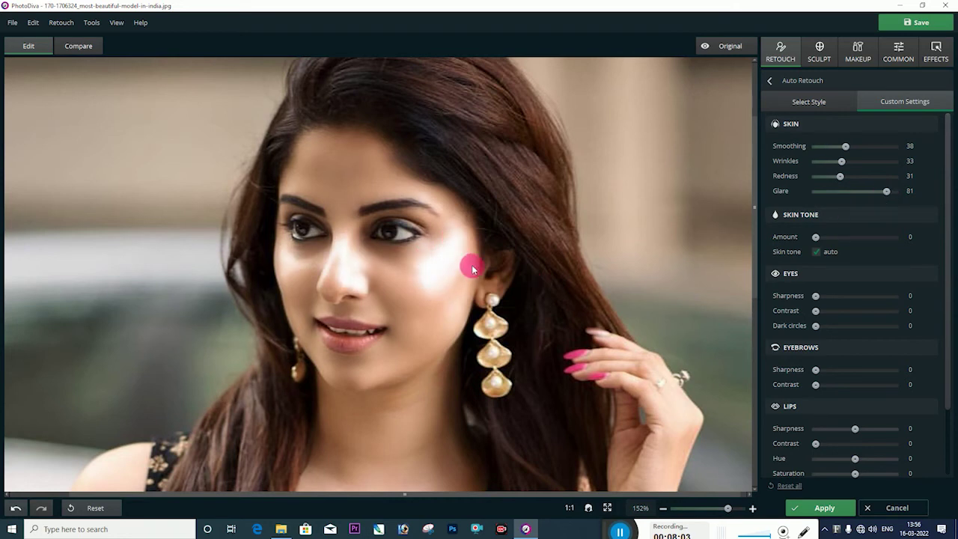
left_click_drag(890, 193, 838, 199)
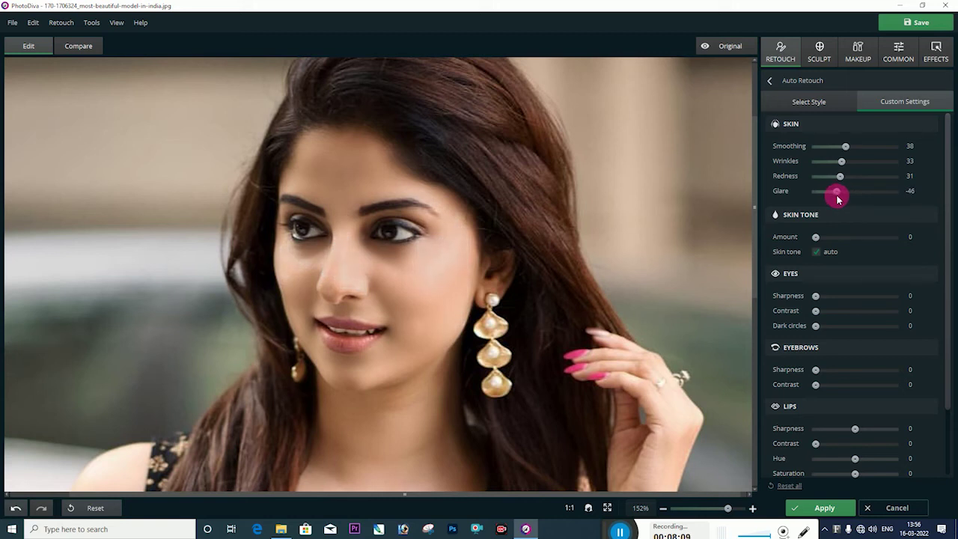
left_click_drag(816, 236, 835, 253)
Step: Set the eyes' Sharpness to 57, Contrast to 19 and Dark circles to 23, and the eyebrows' Sharpness to 31
left_click_drag(815, 302, 876, 301)
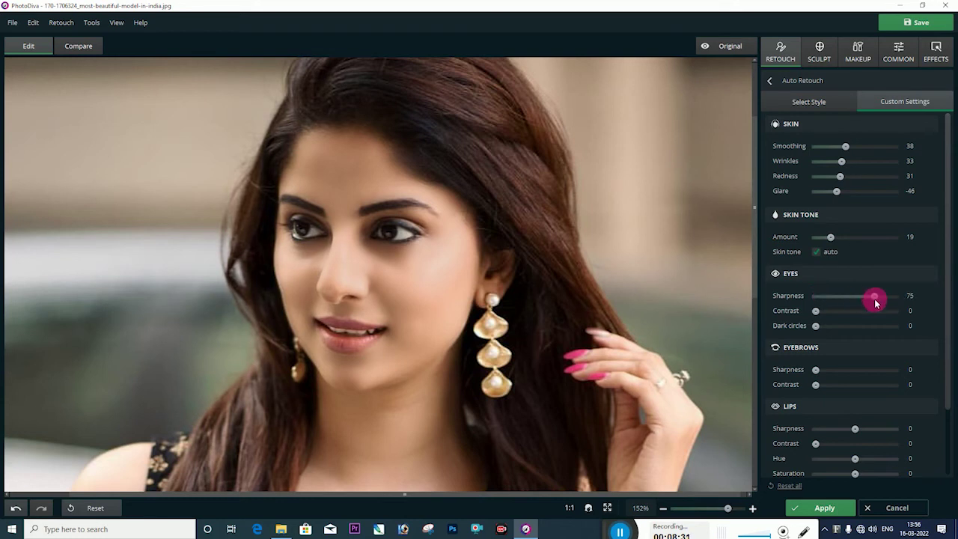
left_click_drag(876, 303, 862, 328)
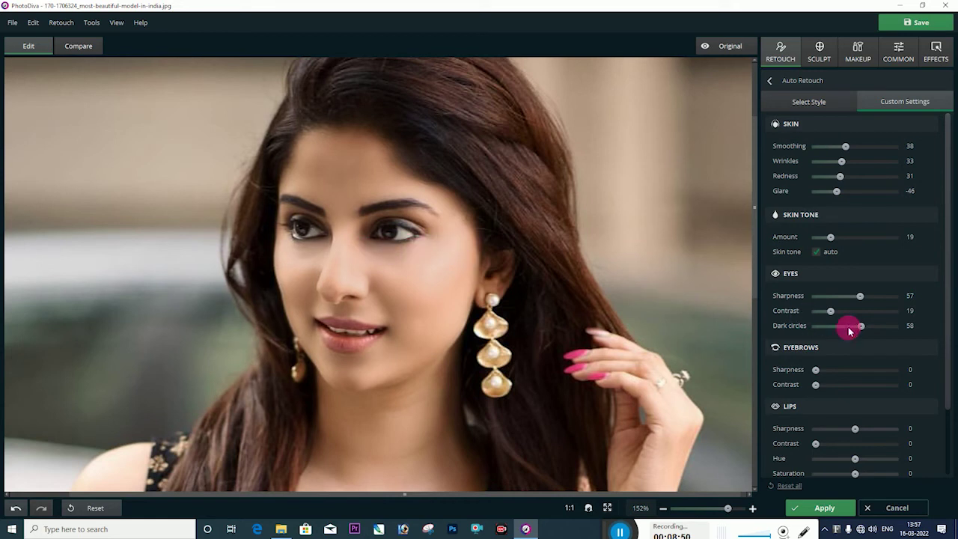
mouse_move(860, 326)
left_mouse_down()
mouse_move(837, 332)
mouse_move(844, 328)
left_mouse_up()
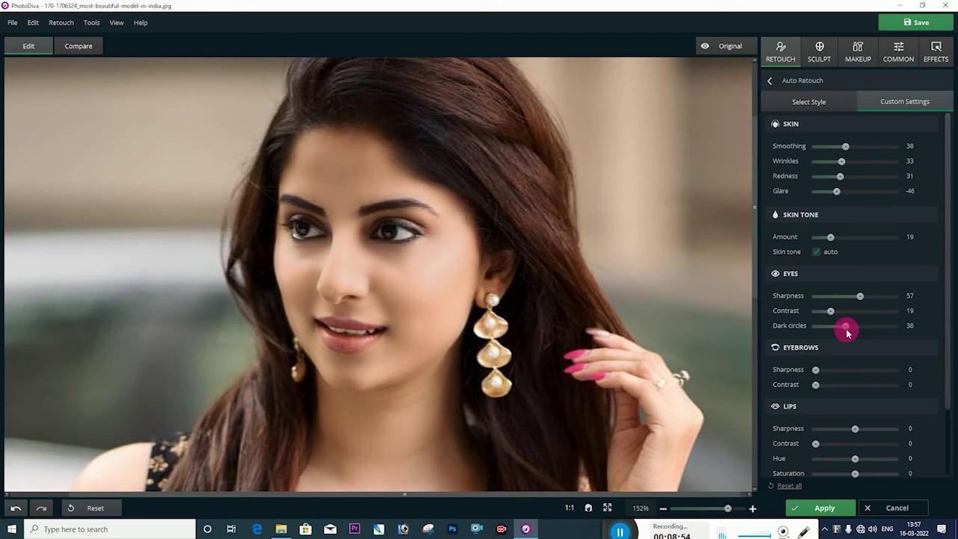
mouse_move(846, 329)
left_mouse_down()
mouse_move(888, 334)
mouse_move(833, 330)
left_mouse_up()
mouse_move(816, 369)
left_mouse_down()
mouse_move(774, 370)
mouse_move(817, 375)
left_mouse_up()
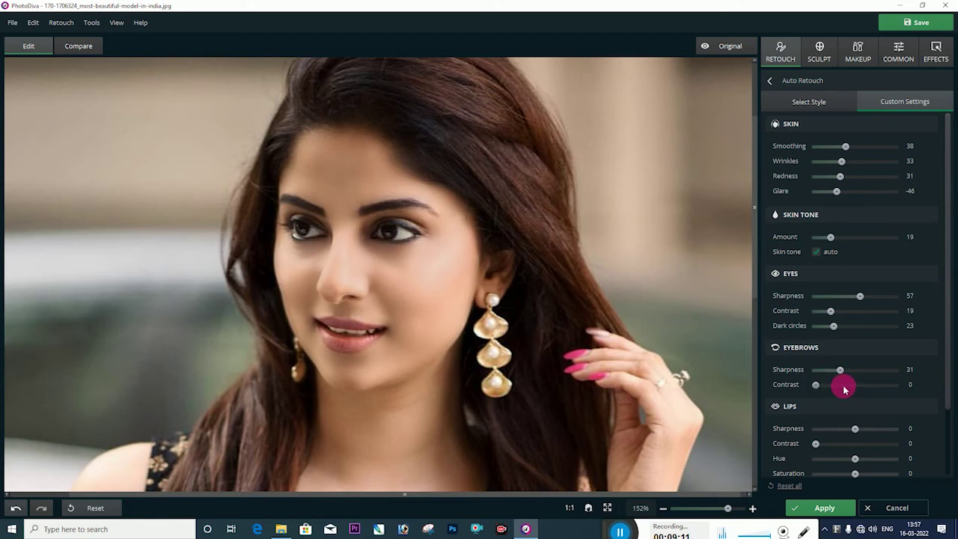
Step: Set the lips' Sharpness to -50, Contrast to 11, Hue to -25, Saturation to 80 and Luminance to 22
left_click_drag(947, 370, 947, 423)
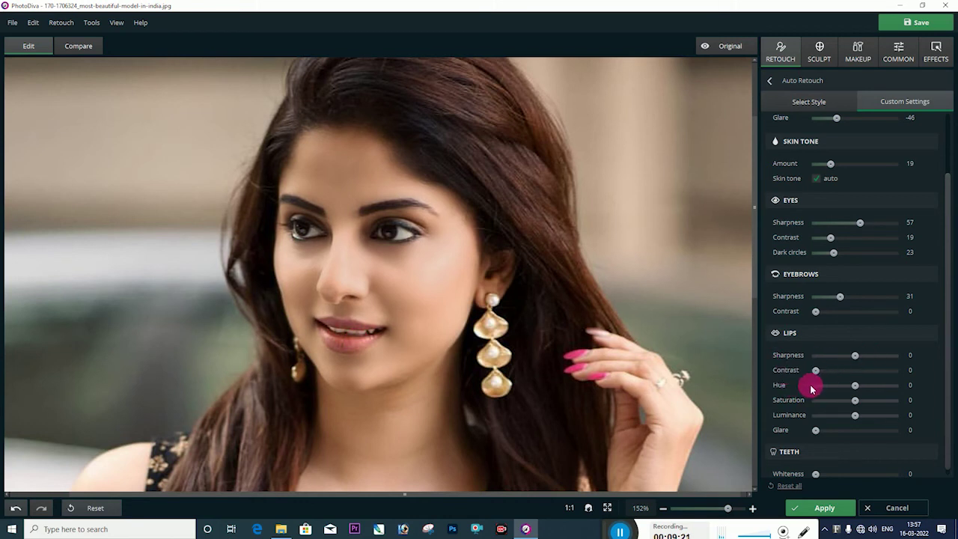
left_click_drag(853, 356, 824, 370)
left_click_drag(855, 385, 835, 387)
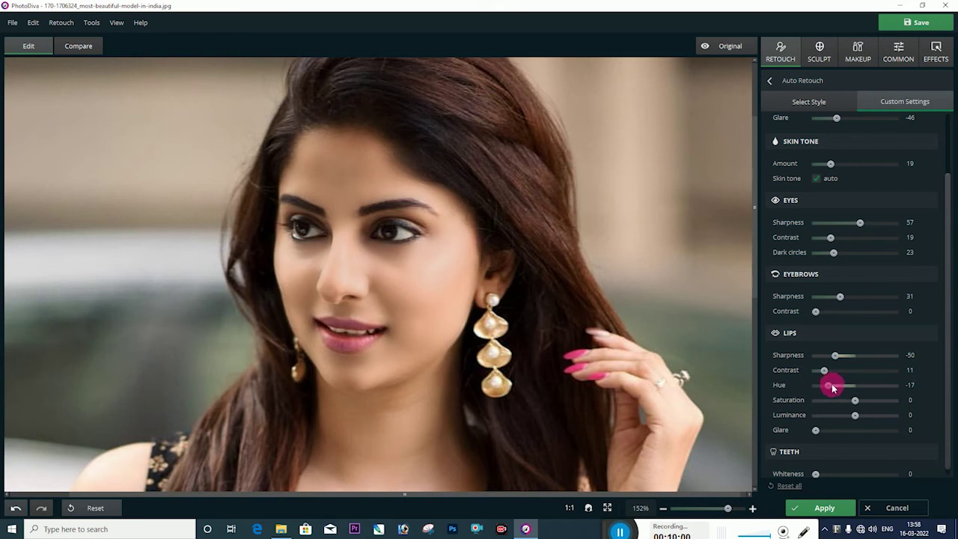
mouse_move(831, 389)
left_mouse_down()
mouse_move(891, 389)
mouse_move(819, 390)
left_mouse_up()
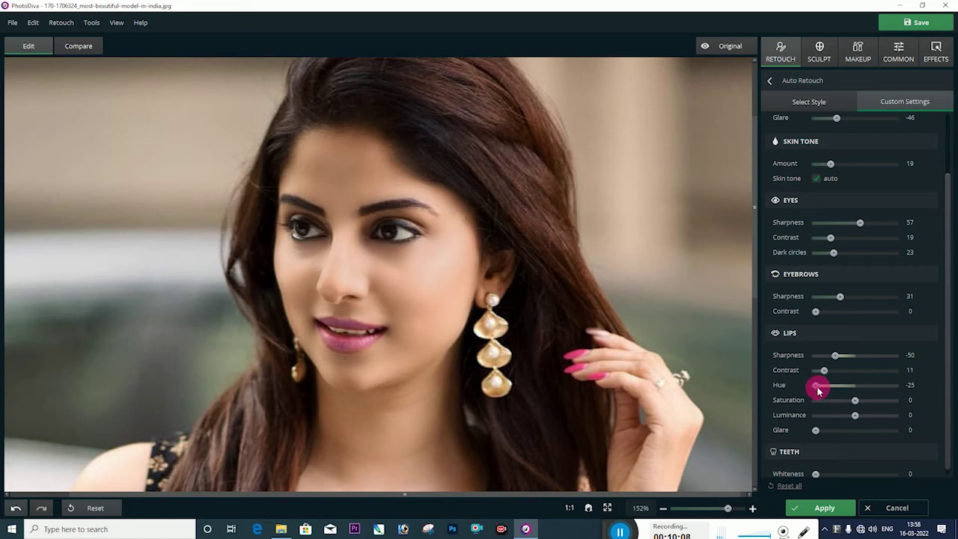
left_click_drag(854, 399, 886, 408)
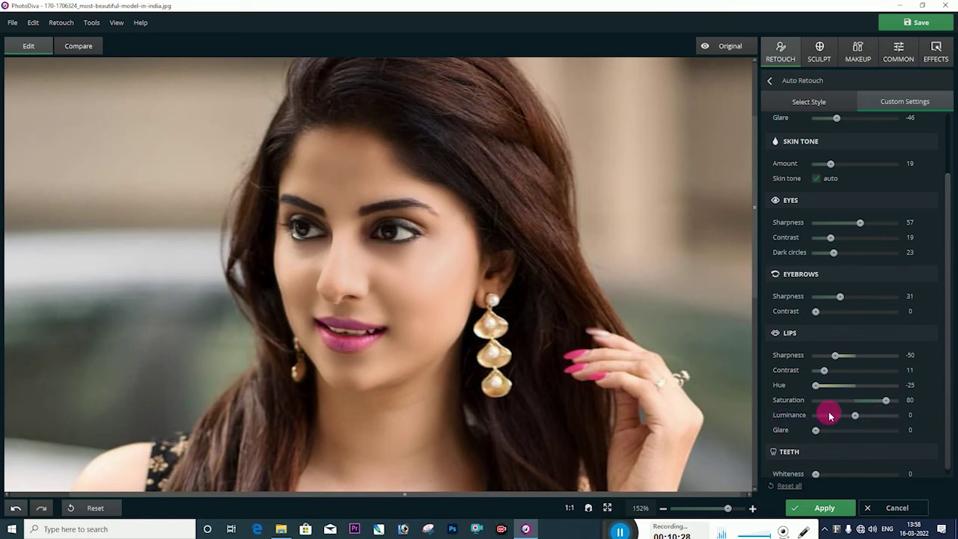
mouse_move(857, 420)
left_mouse_down()
mouse_move(879, 419)
mouse_move(832, 424)
mouse_move(865, 422)
left_mouse_up()
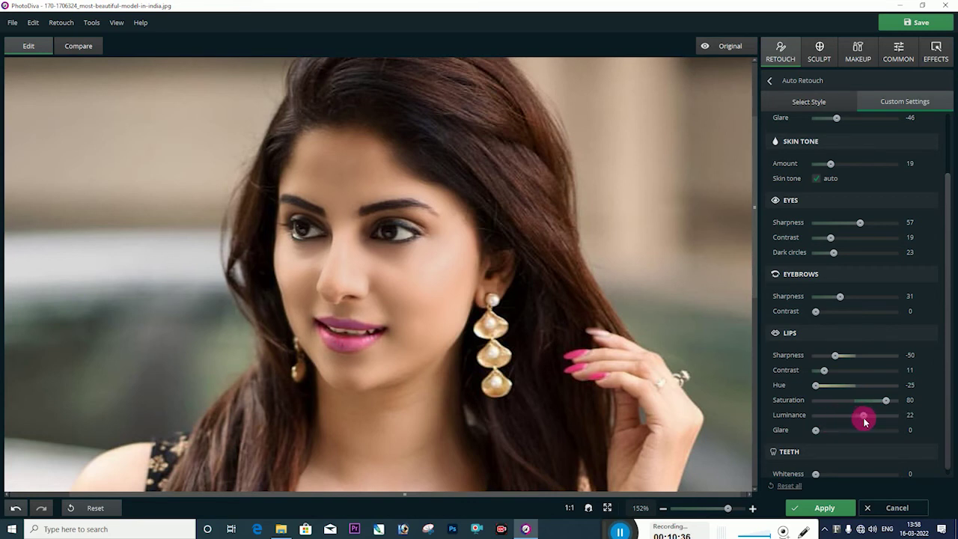
scroll(924, 371, "down", 1)
left_click_drag(944, 315, 947, 214)
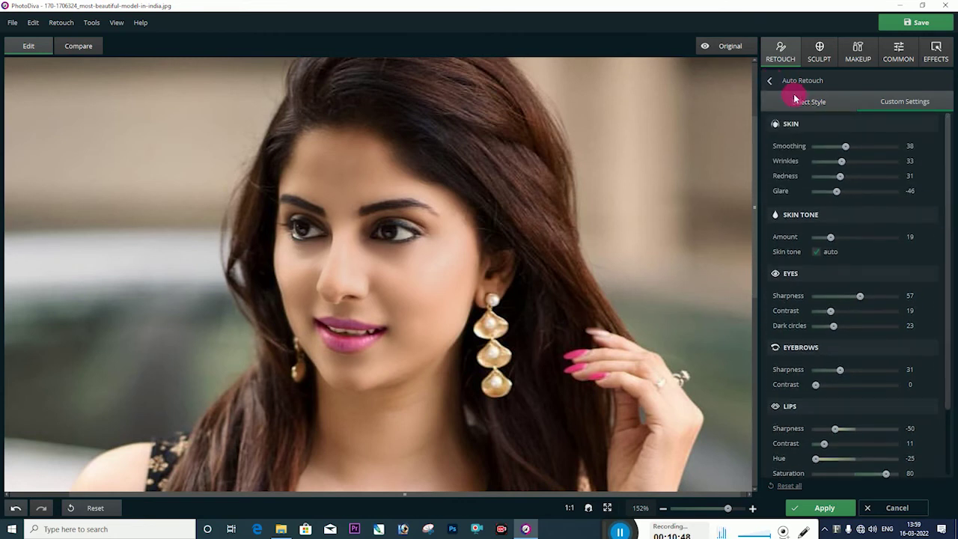
Step: Open Face Sculpt and try the Face width and the eyes' size, angle up to 100 and distance on the portrait
left_click(819, 52)
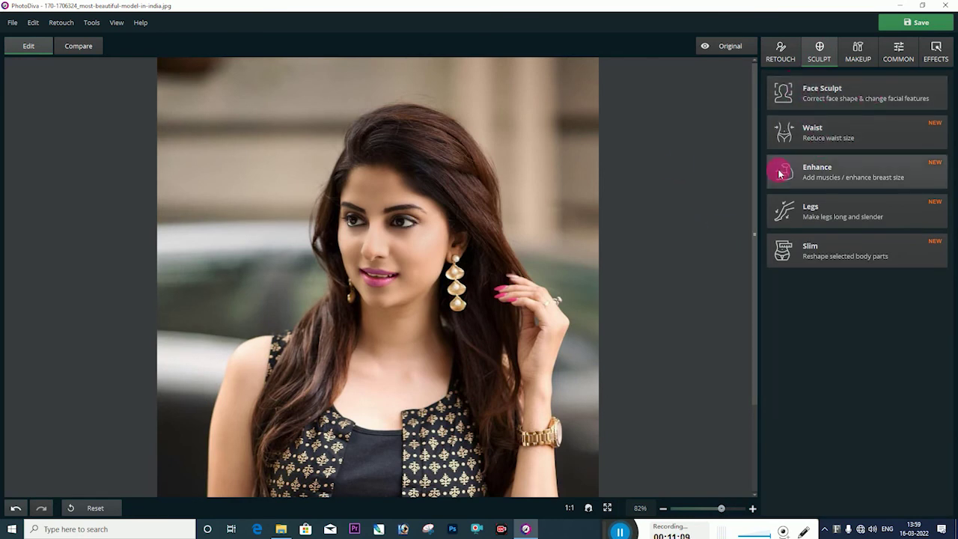
left_click(820, 94)
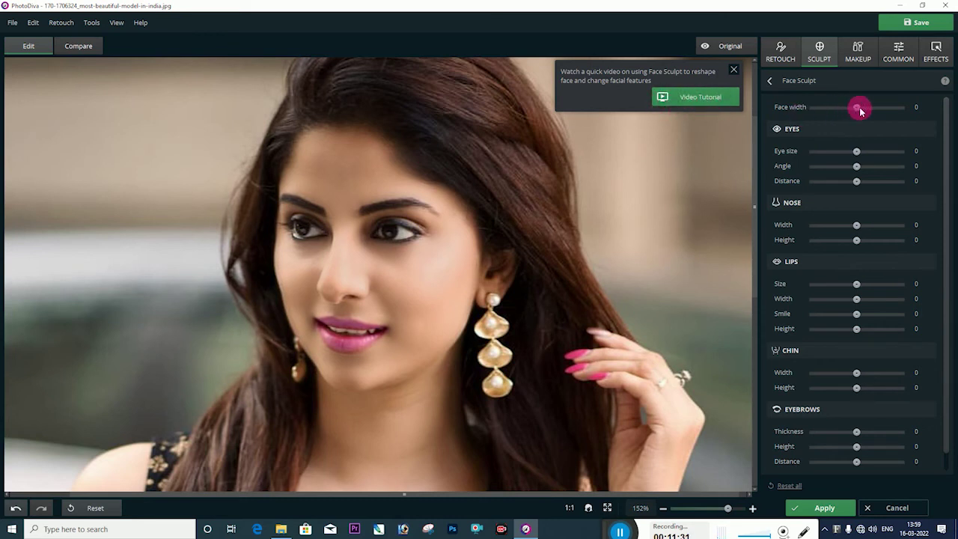
left_click_drag(868, 111, 859, 130)
mouse_move(870, 156)
left_mouse_down()
mouse_move(904, 154)
mouse_move(803, 172)
mouse_move(872, 156)
mouse_move(887, 162)
mouse_move(863, 164)
left_mouse_up()
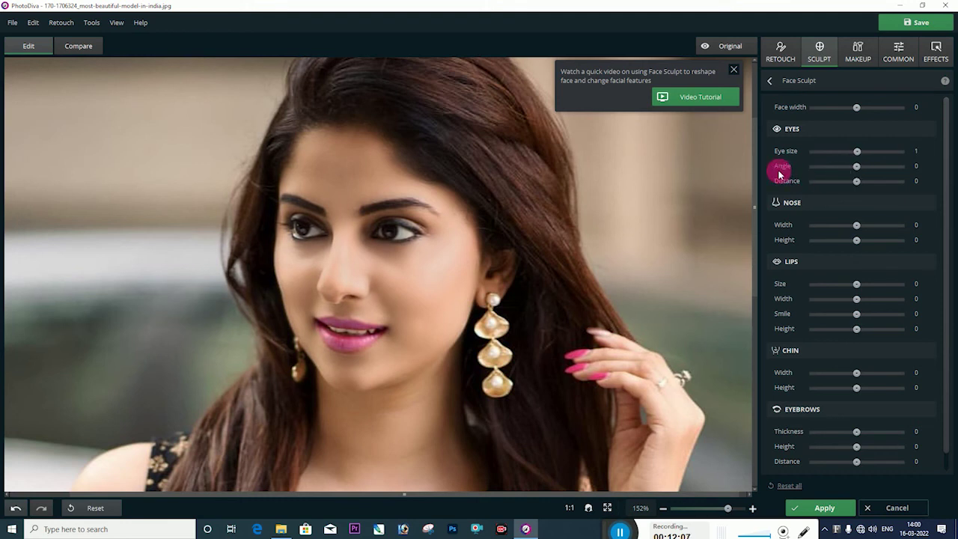
left_click_drag(858, 168, 886, 167)
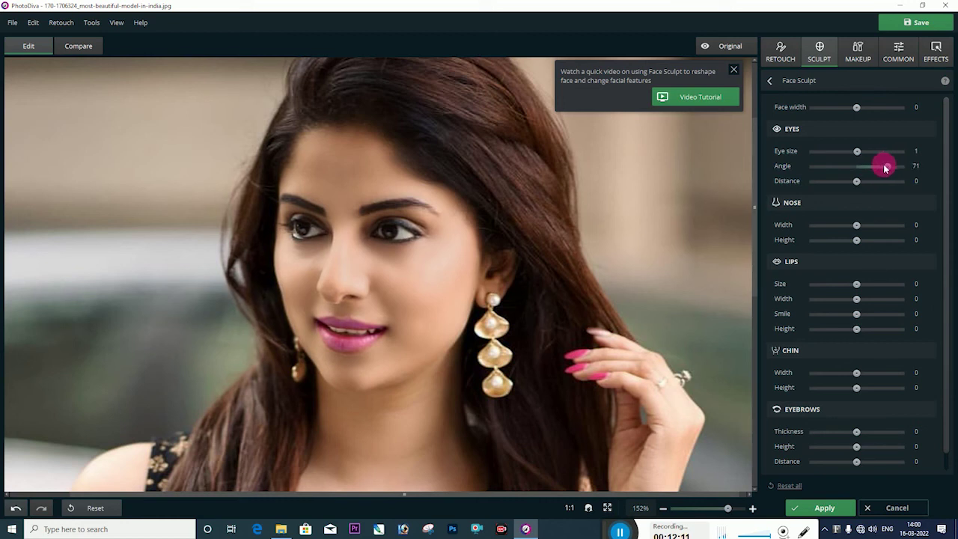
left_click_drag(883, 168, 930, 166)
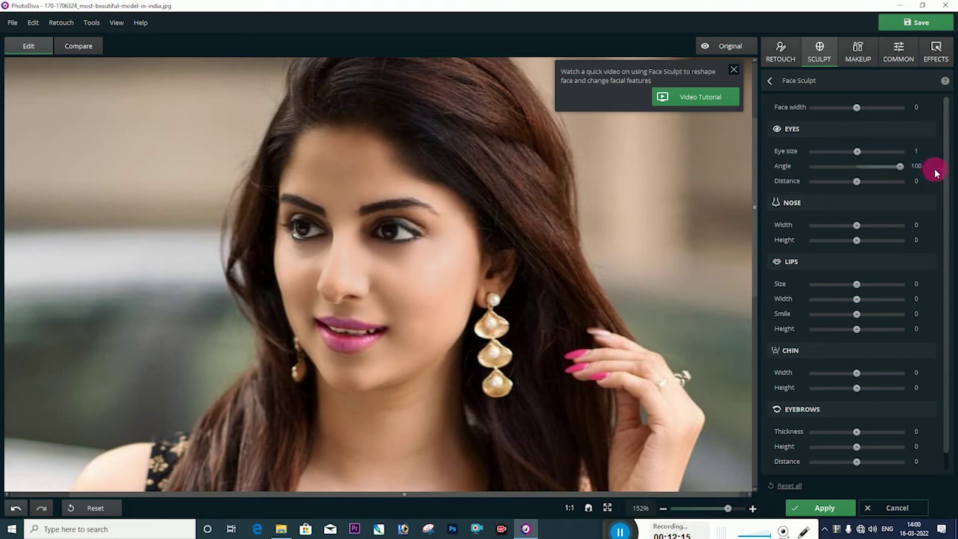
mouse_move(871, 180)
left_mouse_down()
mouse_move(787, 184)
mouse_move(926, 178)
mouse_move(795, 184)
mouse_move(860, 172)
left_mouse_up()
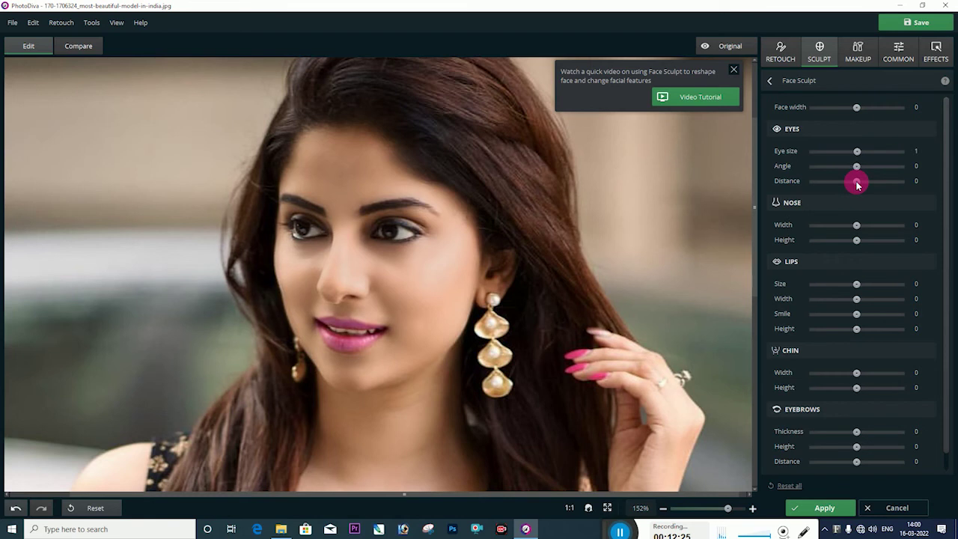
mouse_move(867, 183)
left_mouse_down()
mouse_move(907, 182)
mouse_move(824, 187)
mouse_move(907, 186)
mouse_move(856, 182)
left_mouse_up()
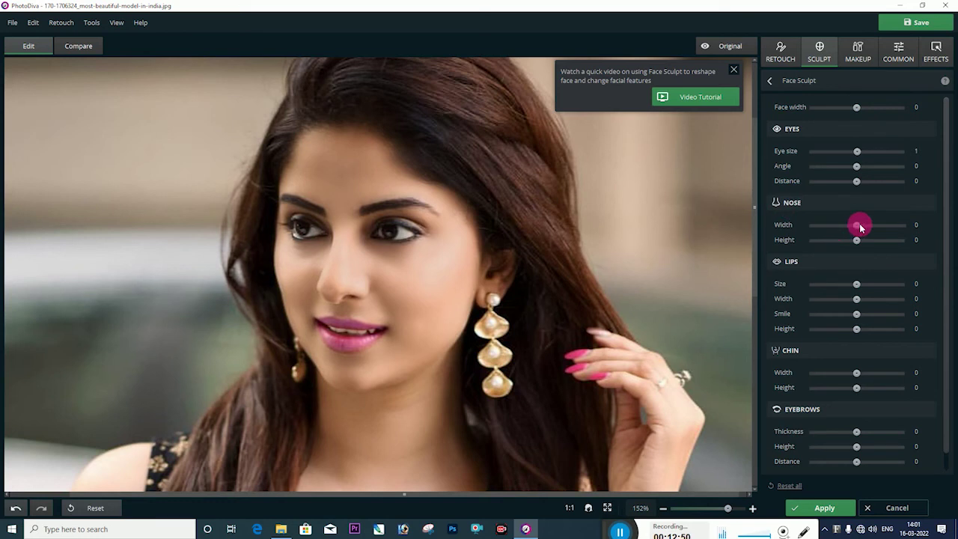
Step: Try the nose's width and height, and the lips' Size, Width at -19, Smile at 87 and Height at 100, resetting each
mouse_move(858, 226)
left_mouse_down()
mouse_move(896, 228)
mouse_move(794, 232)
mouse_move(886, 227)
mouse_move(806, 233)
mouse_move(854, 225)
left_mouse_up()
mouse_move(862, 244)
left_mouse_down()
mouse_move(883, 242)
mouse_move(816, 245)
mouse_move(886, 244)
mouse_move(833, 241)
mouse_move(821, 251)
mouse_move(879, 252)
mouse_move(859, 249)
left_mouse_up()
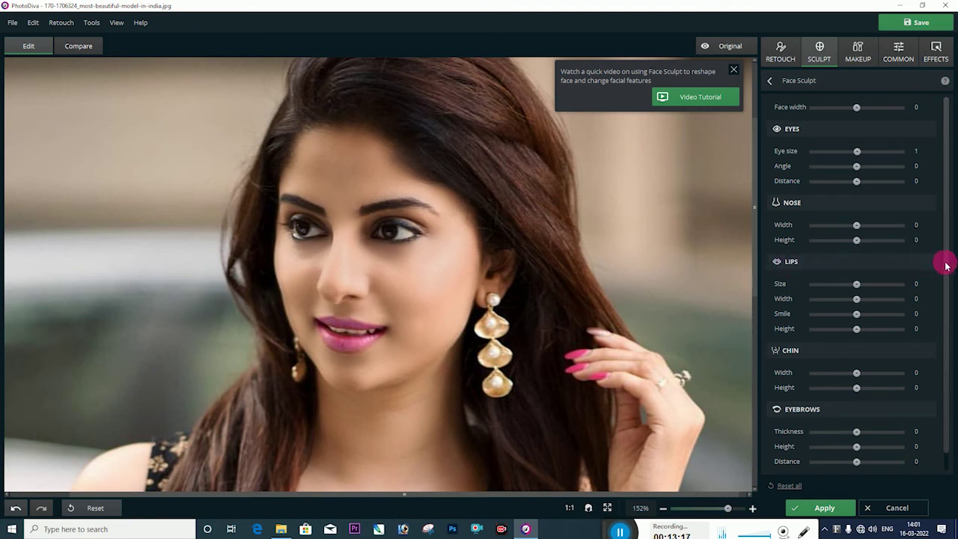
scroll(946, 271, "down", 1)
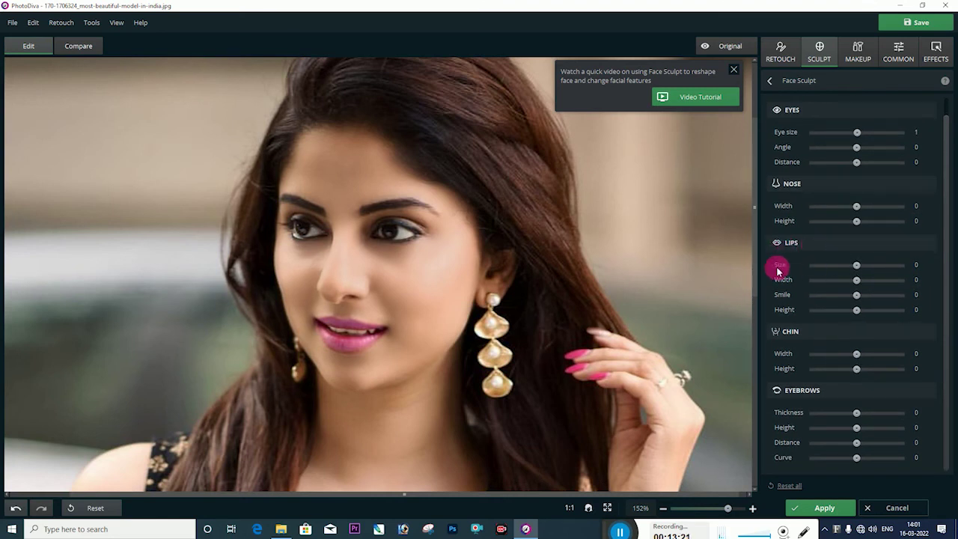
mouse_move(858, 269)
left_mouse_down()
mouse_move(894, 265)
mouse_move(818, 273)
mouse_move(886, 272)
mouse_move(836, 280)
mouse_move(832, 259)
mouse_move(858, 269)
left_mouse_up()
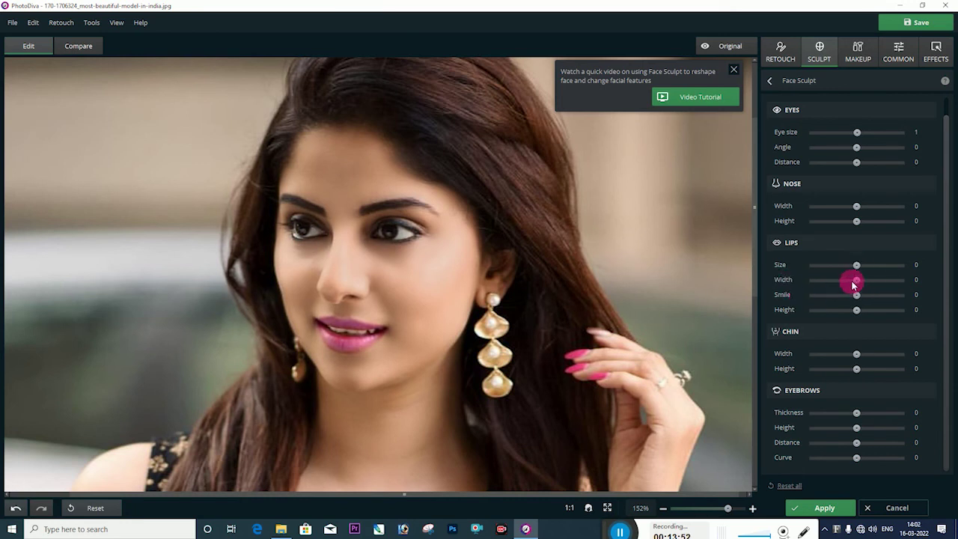
mouse_move(858, 284)
left_mouse_down()
mouse_move(887, 283)
mouse_move(818, 293)
mouse_move(892, 280)
mouse_move(844, 296)
left_mouse_up()
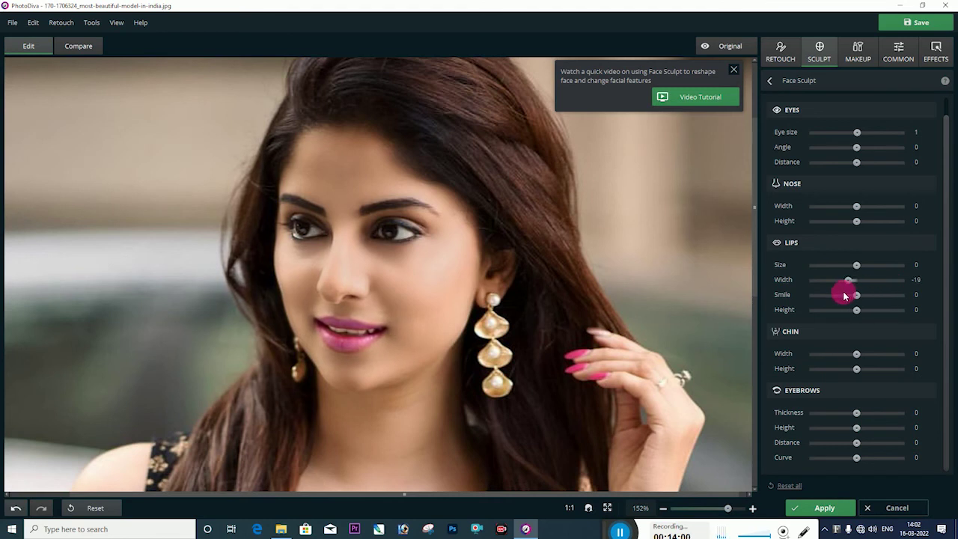
double_click(842, 281)
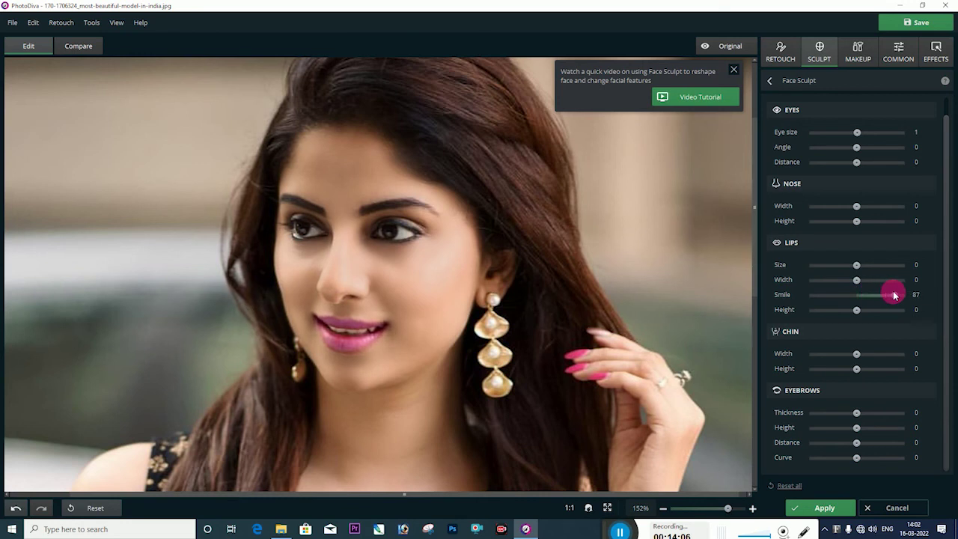
left_click_drag(895, 295, 828, 297)
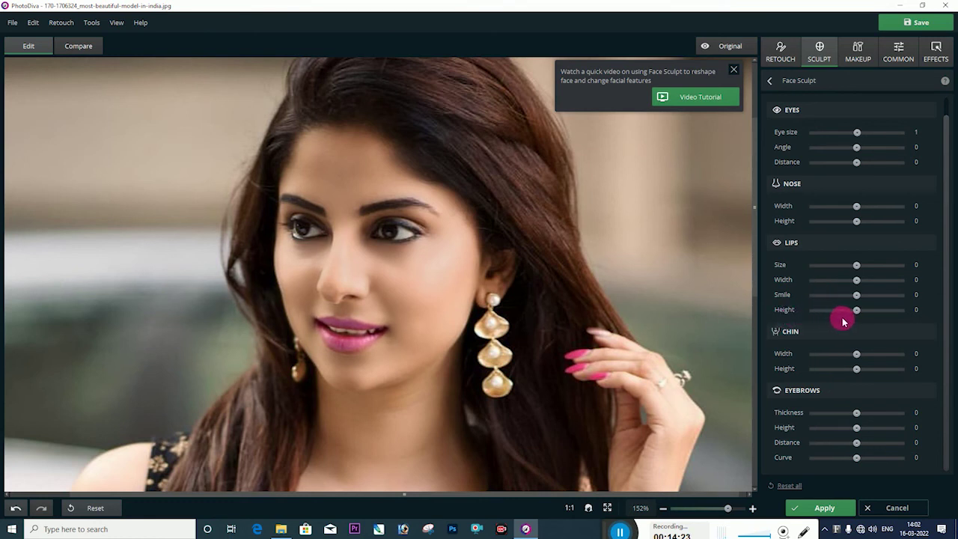
left_click_drag(858, 312, 902, 313)
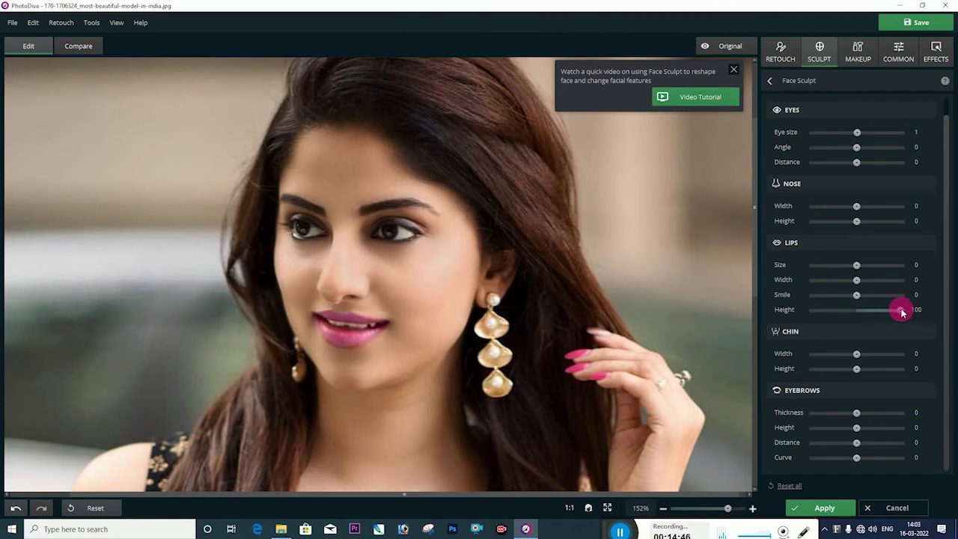
double_click(902, 313)
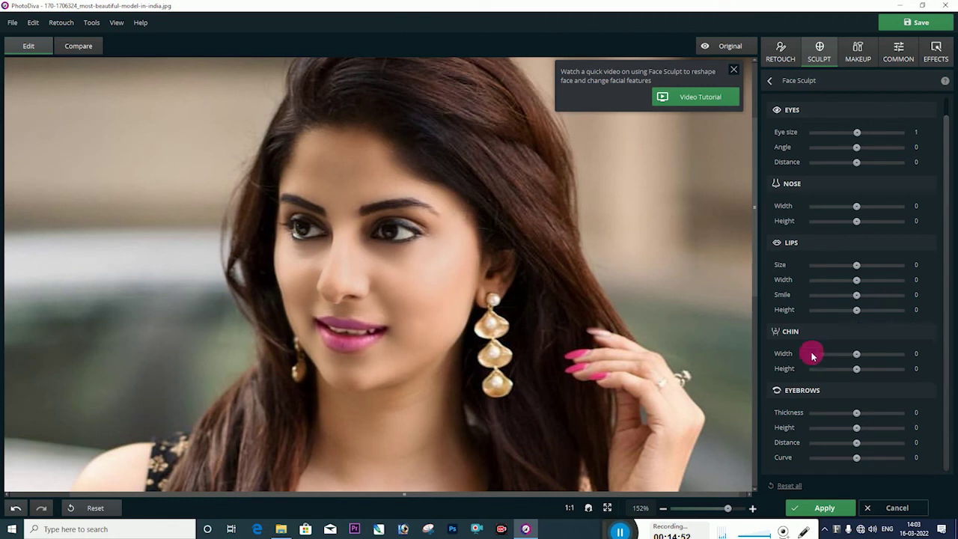
Step: Try the chin's Width and the eyebrows' Thickness, Height at 75 and -63, Distance at 83 and Curve, and cancel Face Sculpt
mouse_move(857, 357)
left_mouse_down()
mouse_move(816, 356)
mouse_move(873, 356)
mouse_move(838, 358)
mouse_move(903, 368)
mouse_move(794, 371)
mouse_move(867, 373)
left_mouse_up()
double_click(863, 358)
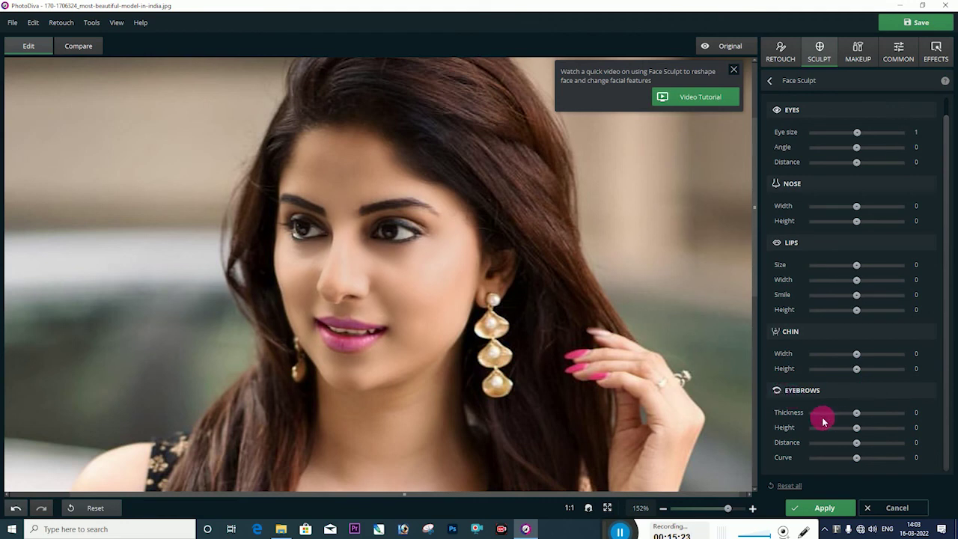
left_click_drag(856, 414, 879, 432)
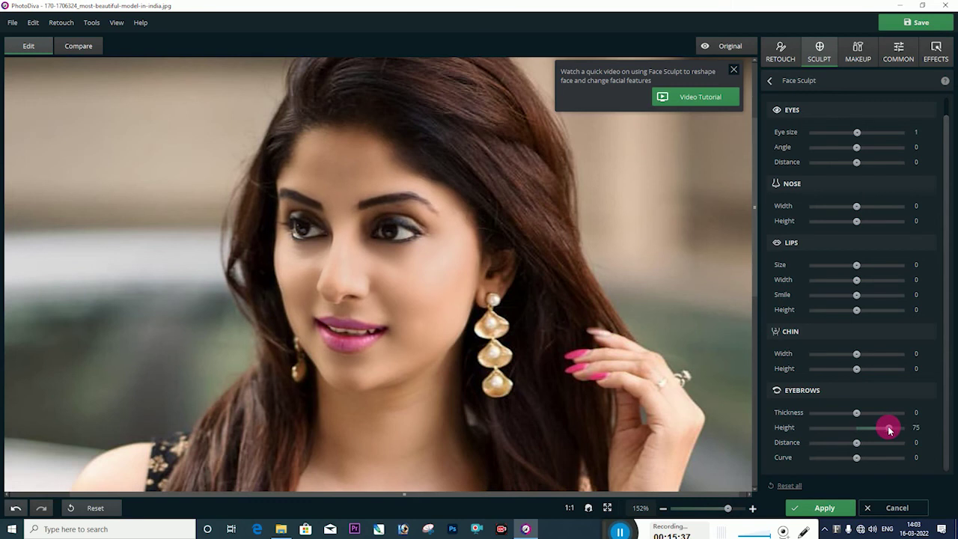
left_click_drag(863, 430, 833, 424)
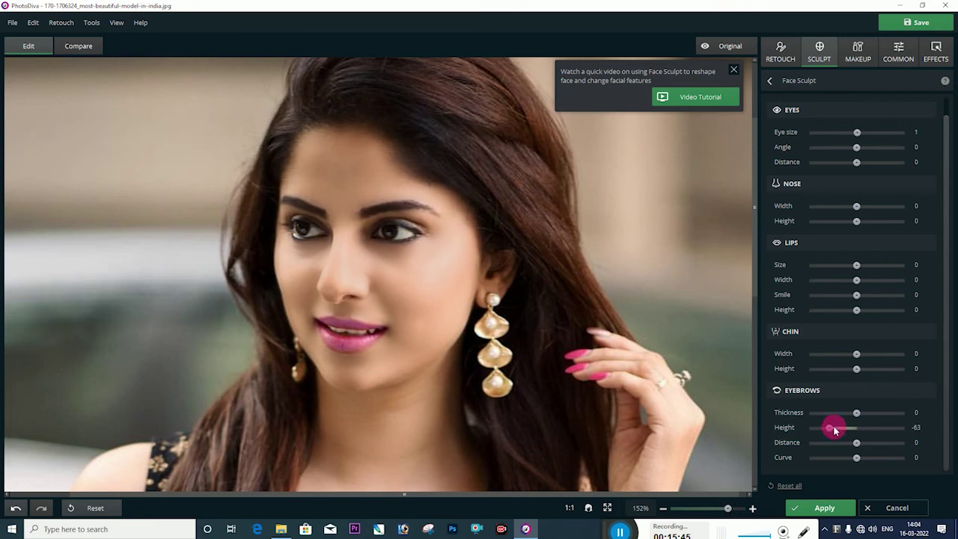
double_click(830, 428)
left_click(856, 445)
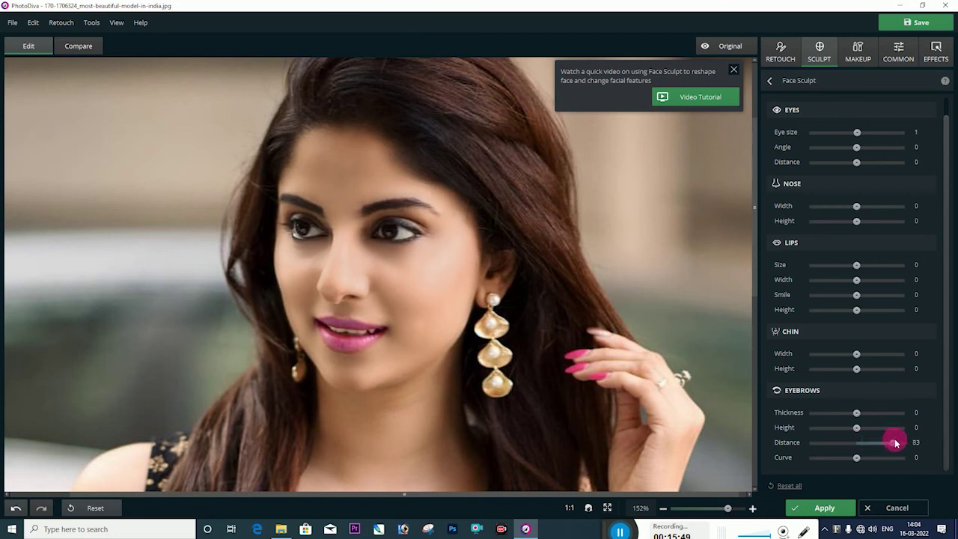
mouse_move(885, 443)
left_mouse_down()
mouse_move(801, 439)
mouse_move(919, 447)
mouse_move(824, 445)
mouse_move(883, 446)
left_mouse_up()
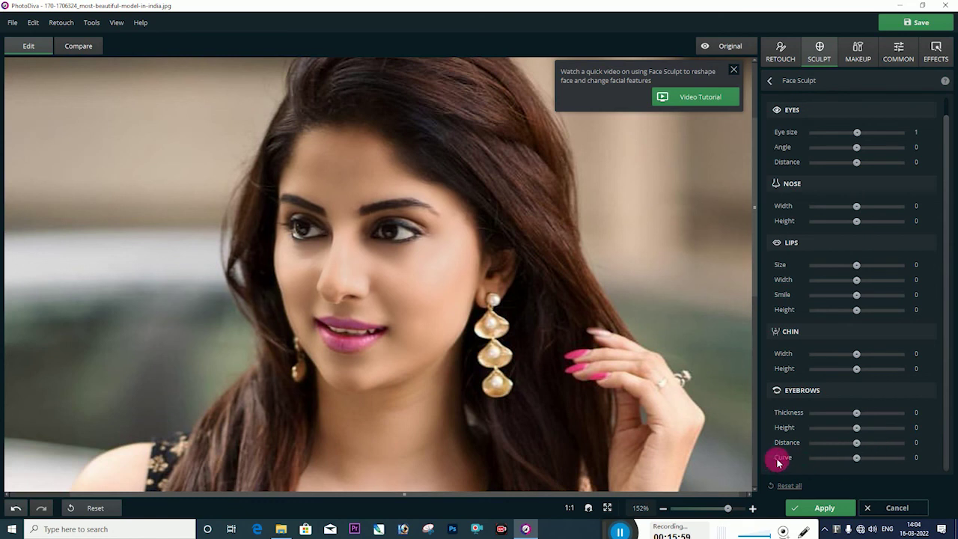
mouse_move(874, 460)
left_mouse_down()
mouse_move(899, 461)
mouse_move(818, 464)
mouse_move(892, 463)
mouse_move(859, 464)
left_mouse_up()
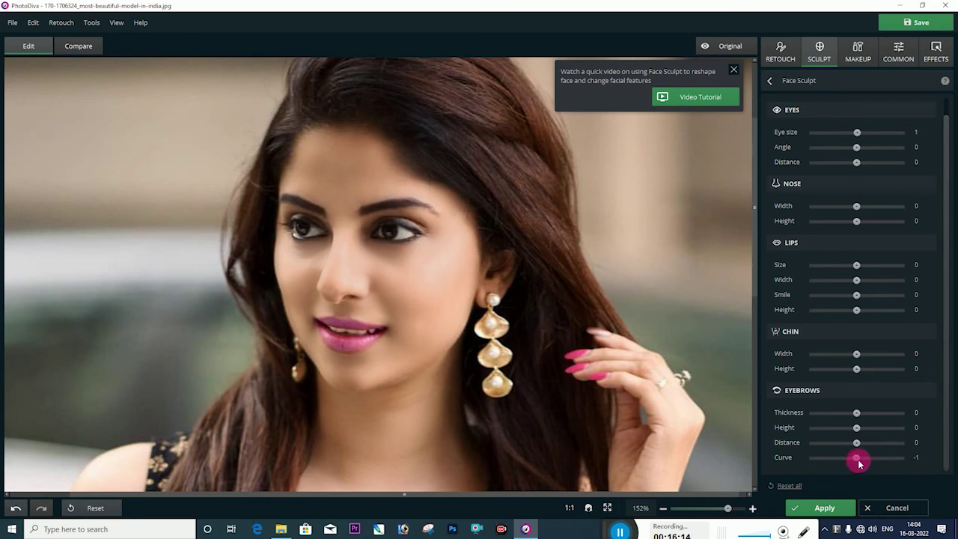
left_click(883, 509)
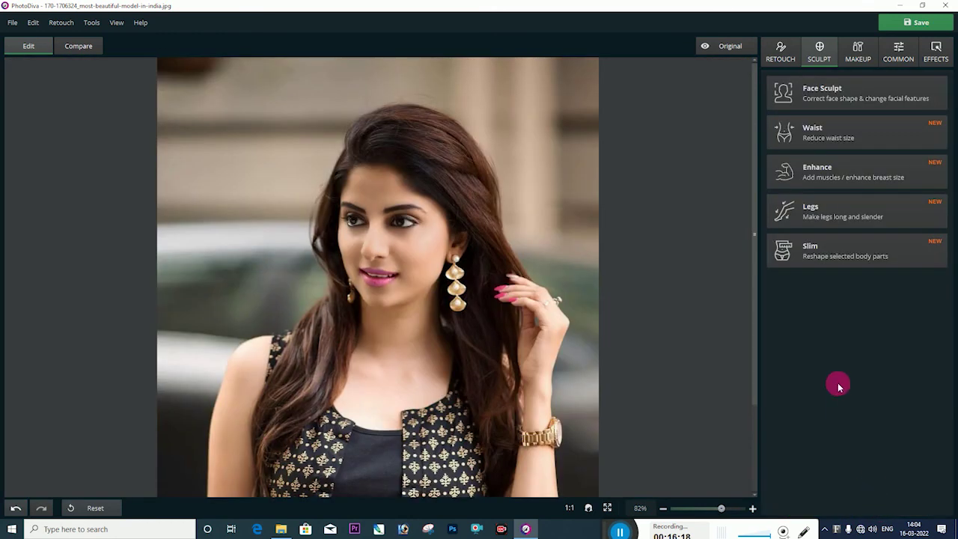
Step: Open the Waist tool on the portrait and move its selection down over the woman's torso
left_click(812, 138)
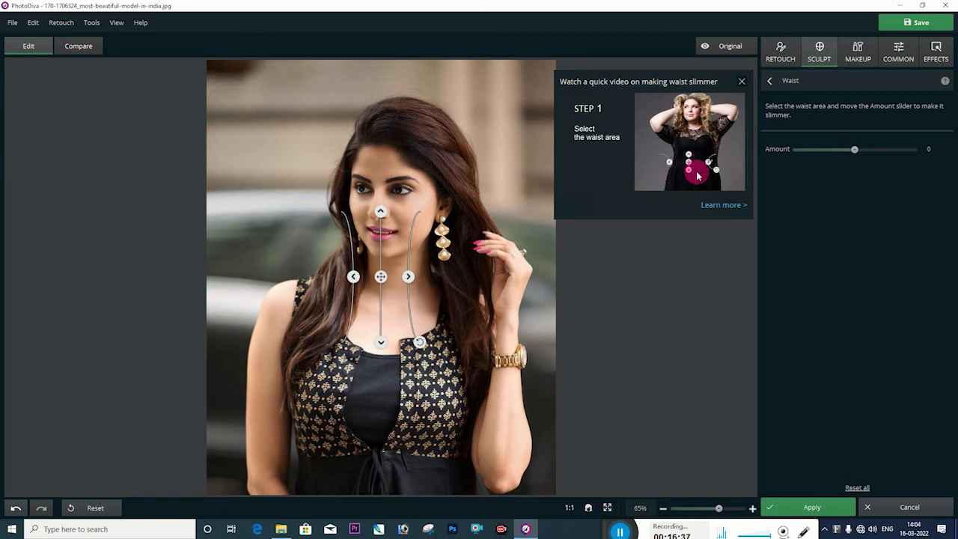
left_click_drag(380, 275, 380, 392)
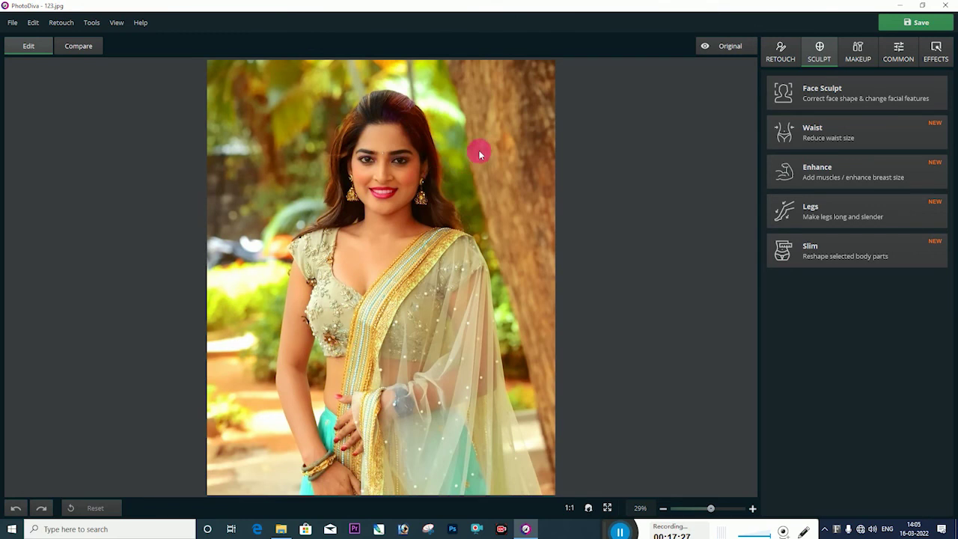
Step: Try the Waist tool on 123.jpg by fitting the selection to the hips and varying Amount back to 0, and leave it unapplied
left_click(820, 135)
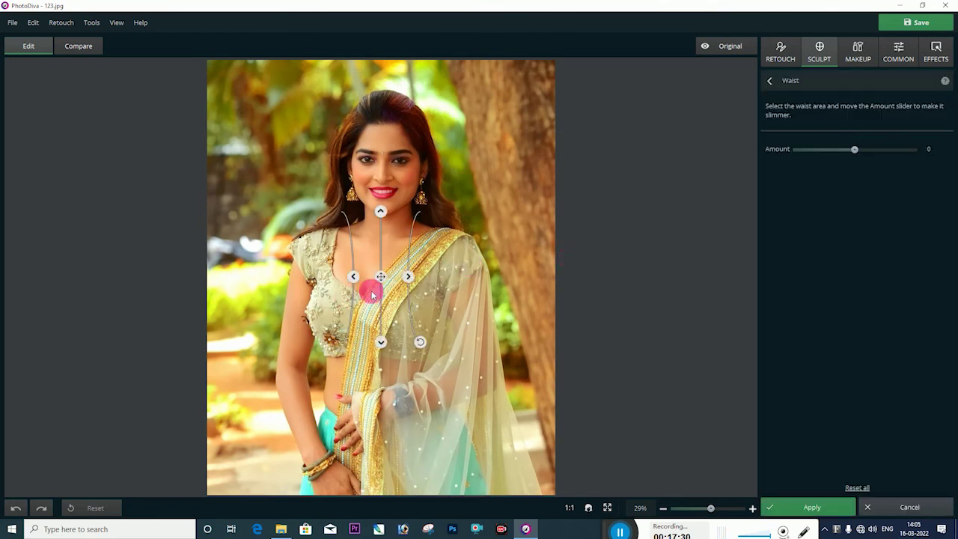
left_click_drag(384, 279, 459, 420)
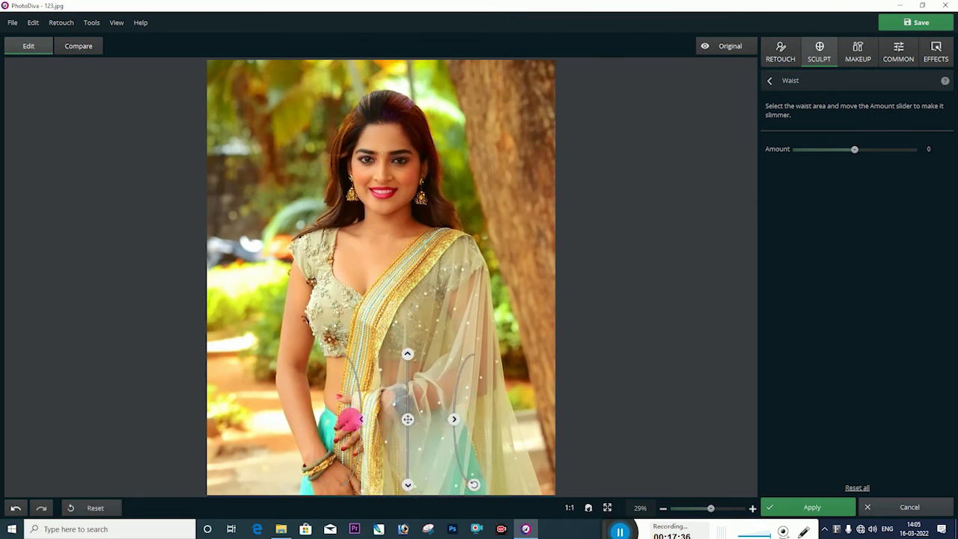
left_click_drag(364, 424, 329, 423)
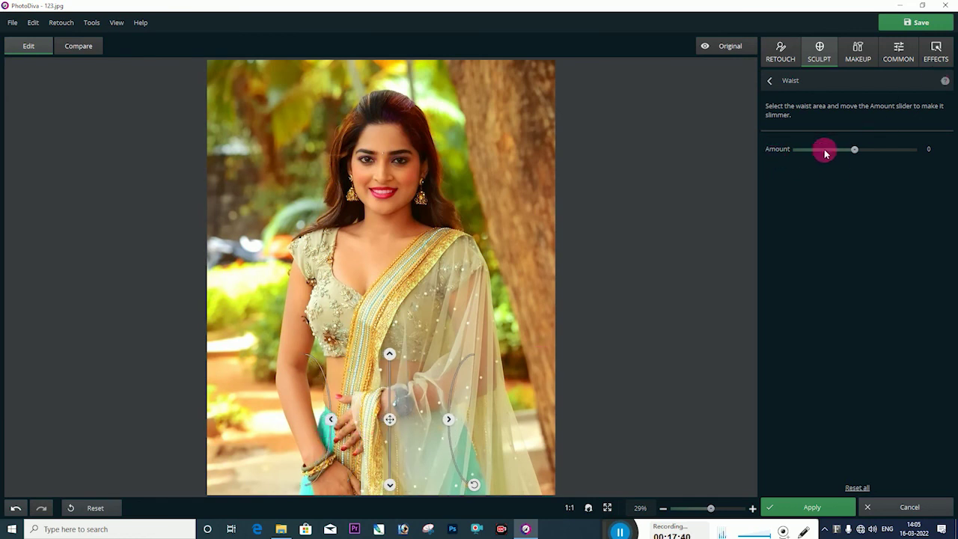
mouse_move(857, 152)
left_mouse_down()
mouse_move(910, 153)
mouse_move(815, 156)
mouse_move(855, 151)
left_mouse_up()
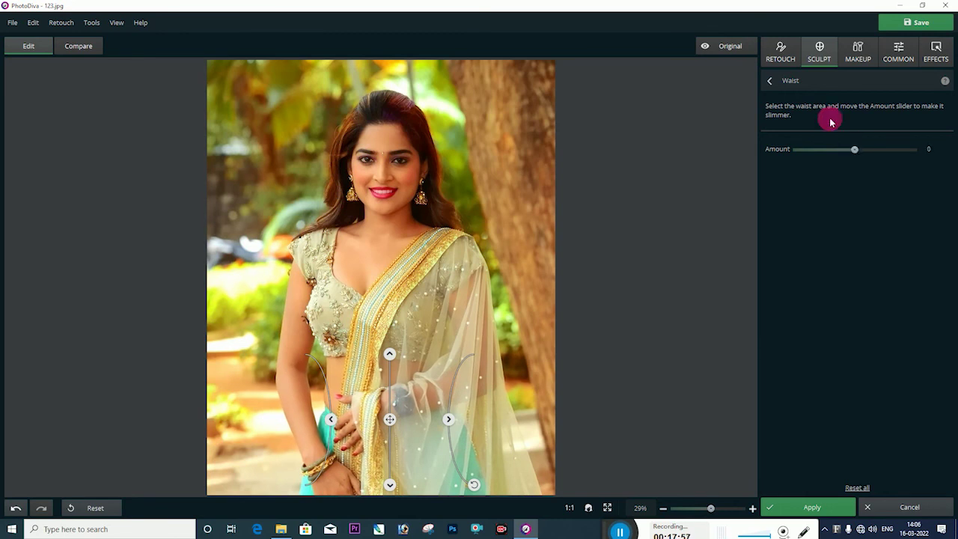
left_click(770, 81)
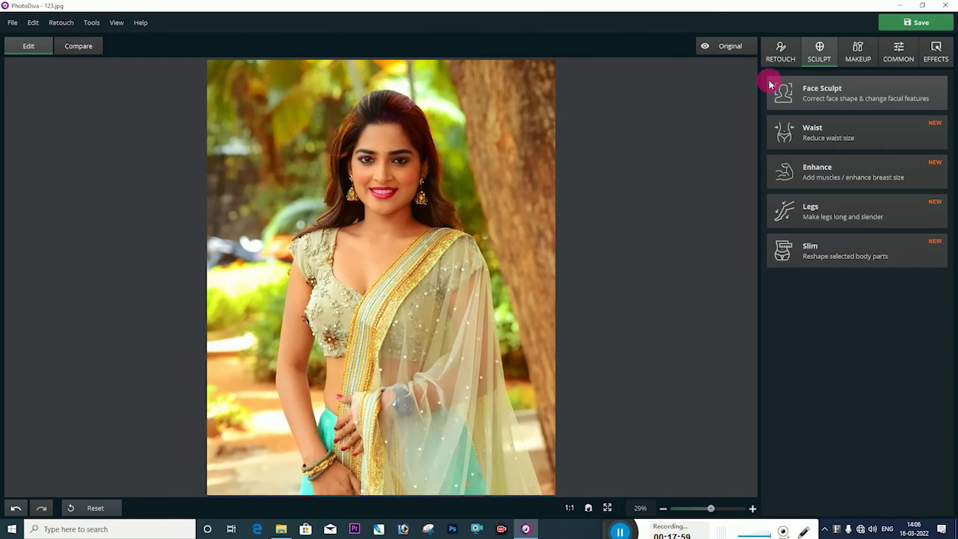
Step: Try the Enhance tool on the draped shoulder in 123.jpg with an enlarged selection and Amount -14, and leave it unapplied
left_click(799, 174)
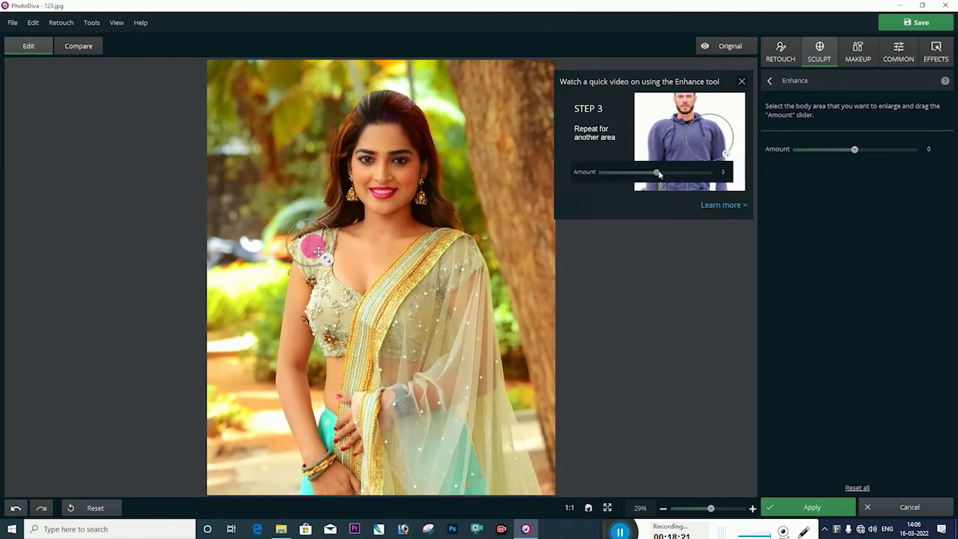
mouse_move(327, 260)
left_mouse_down()
mouse_move(359, 278)
mouse_move(342, 271)
mouse_move(364, 257)
mouse_move(467, 274)
left_mouse_up()
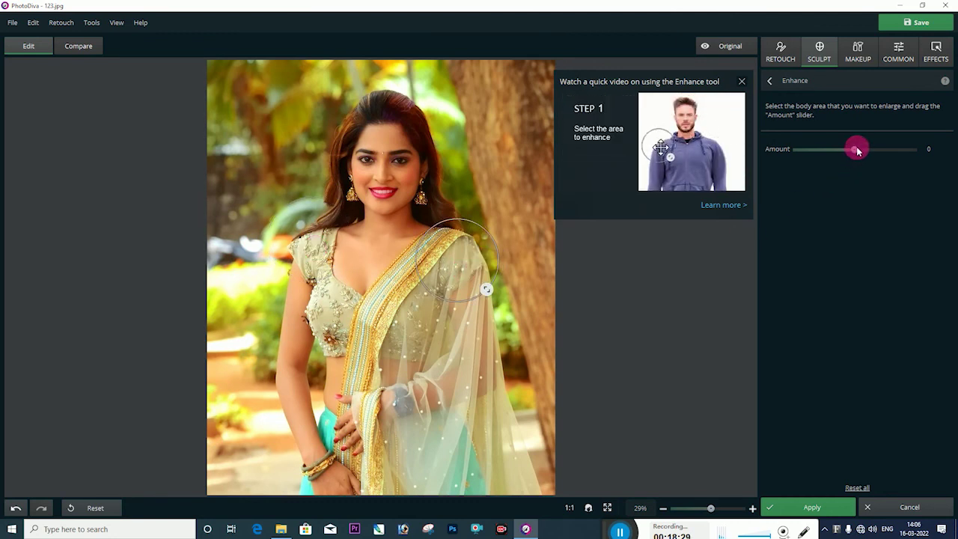
left_click_drag(861, 152, 835, 168)
left_click(772, 82)
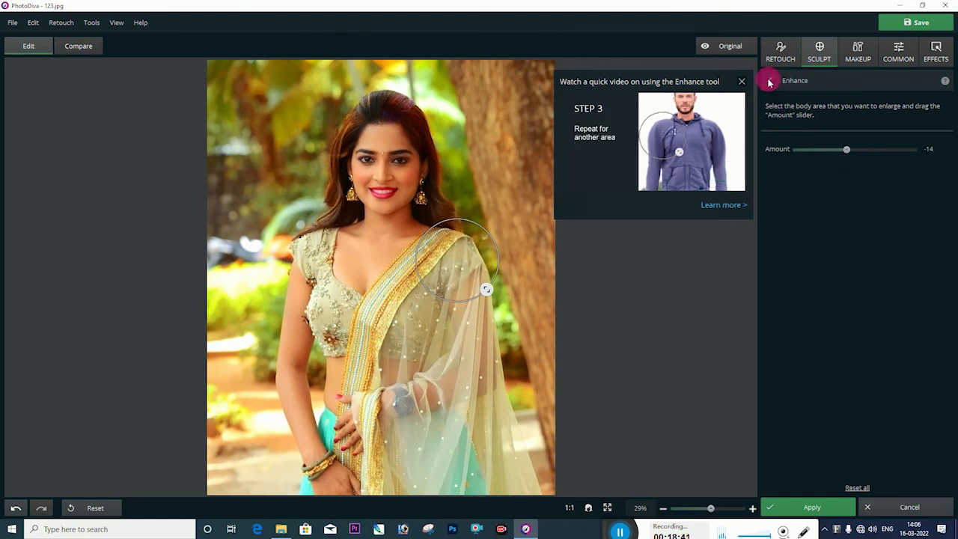
left_click(770, 82)
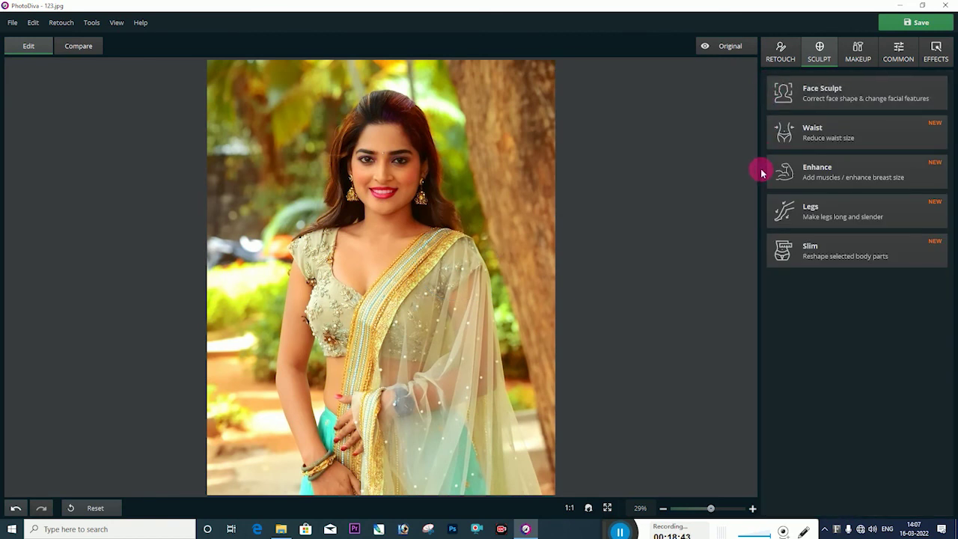
Step: View the Legs tool's selection area and its Height and Width settings, and return to the sculpting tools
left_click(812, 212)
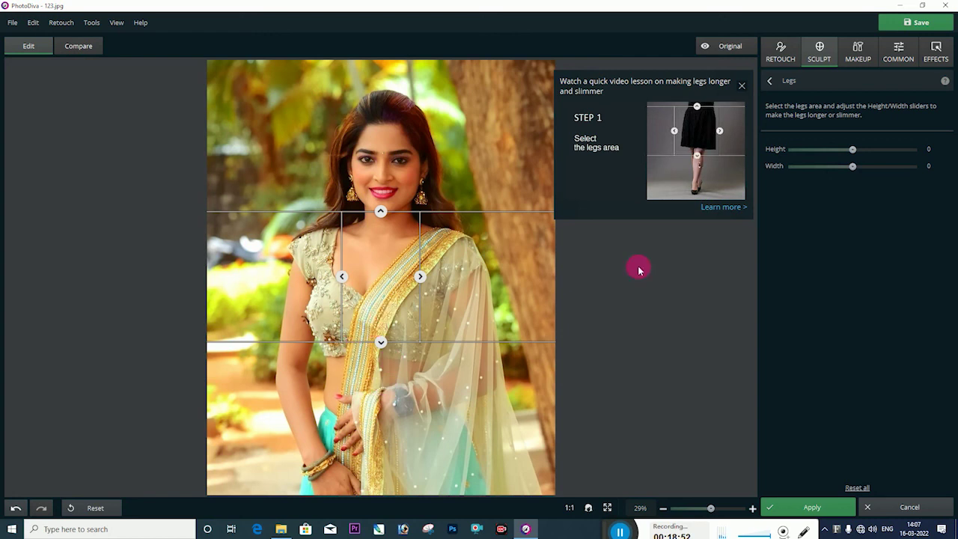
left_click(771, 81)
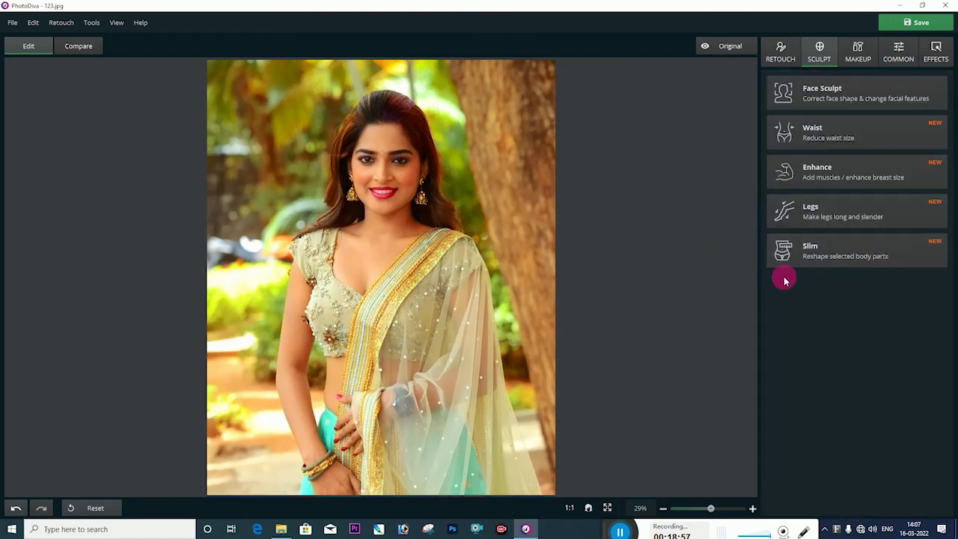
Step: Try the Slim tool's Move brush along the outer edge of the draped fabric in 123.jpg, and leave it unapplied
left_click(811, 252)
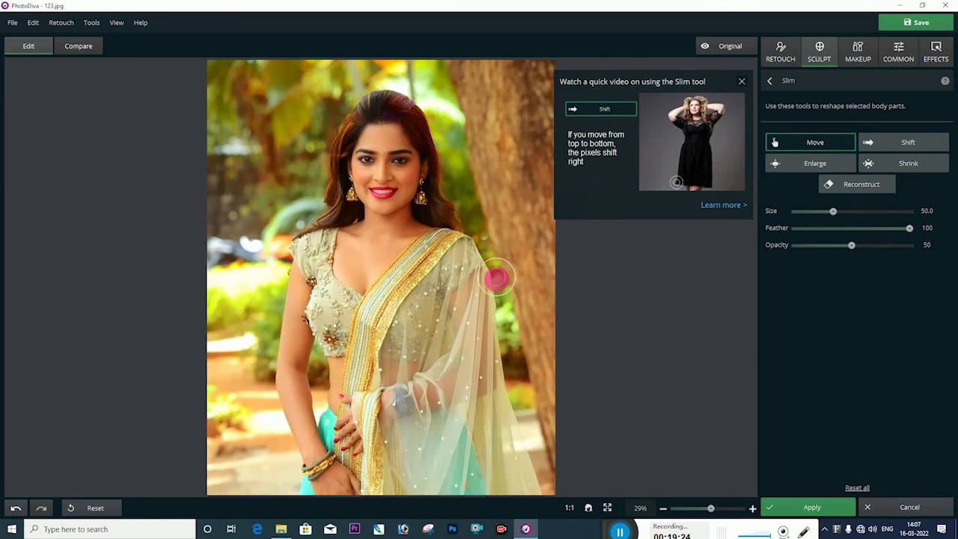
mouse_move(496, 338)
left_mouse_down()
mouse_move(513, 427)
mouse_move(505, 385)
mouse_move(519, 376)
left_mouse_up()
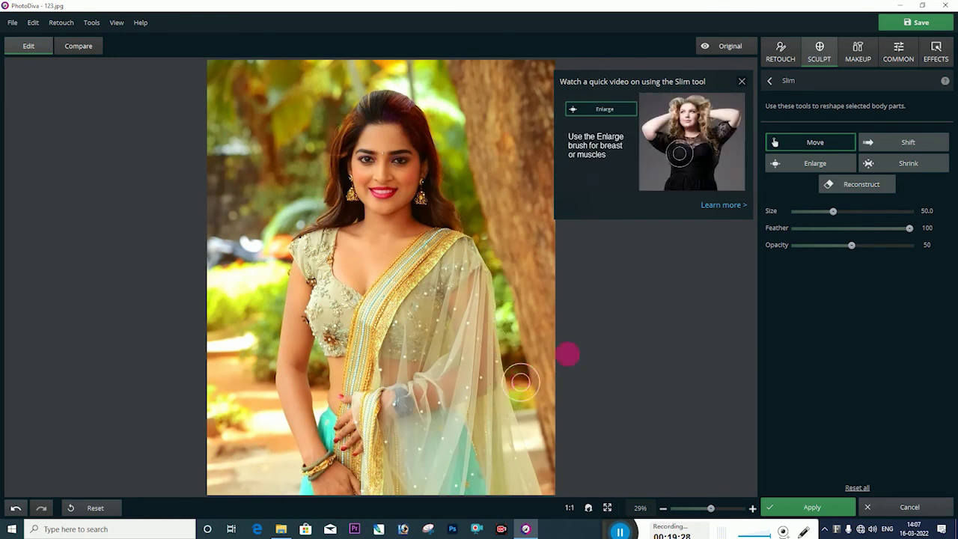
left_click(771, 80)
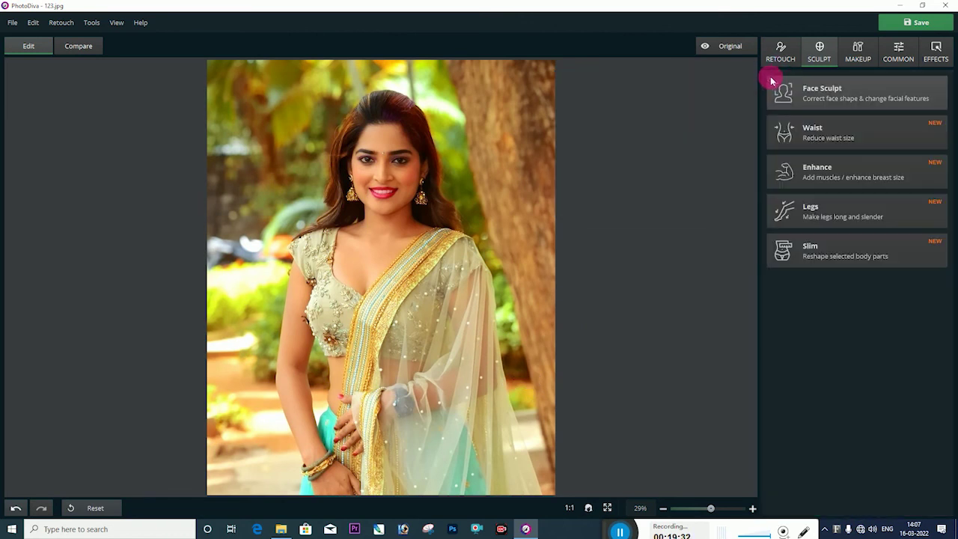
Step: View the Common tools and the Crop and Rotation frame on the portrait, and leave the crop unapplied
left_click(863, 56)
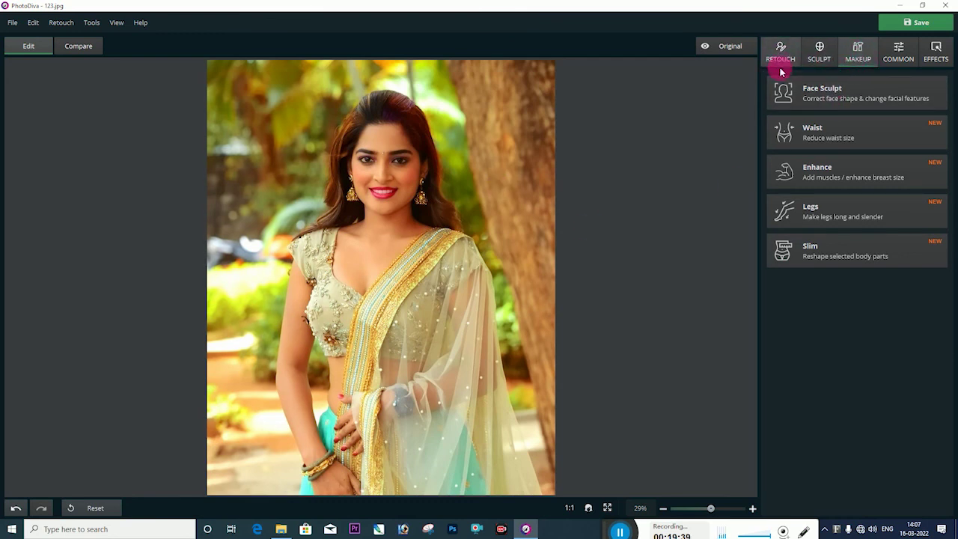
left_click(854, 61)
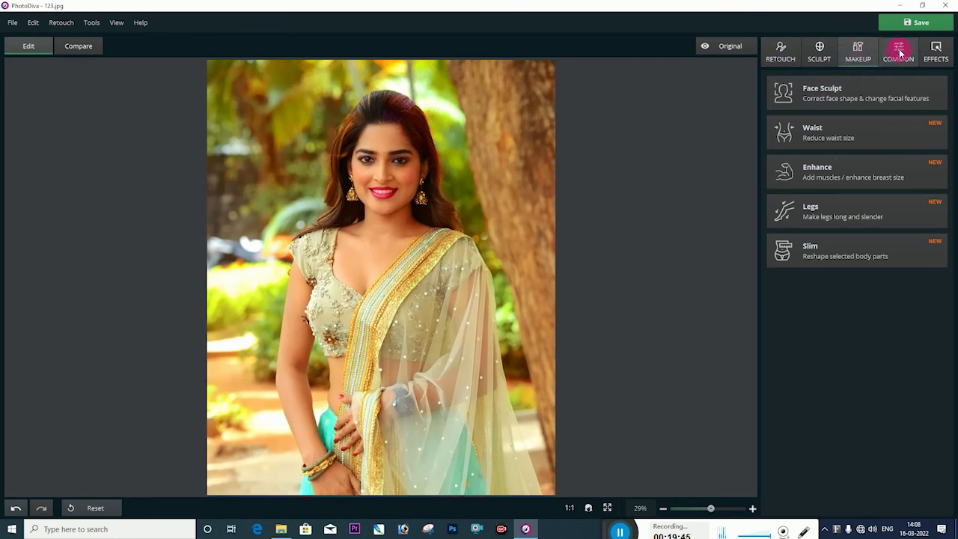
left_click(899, 52)
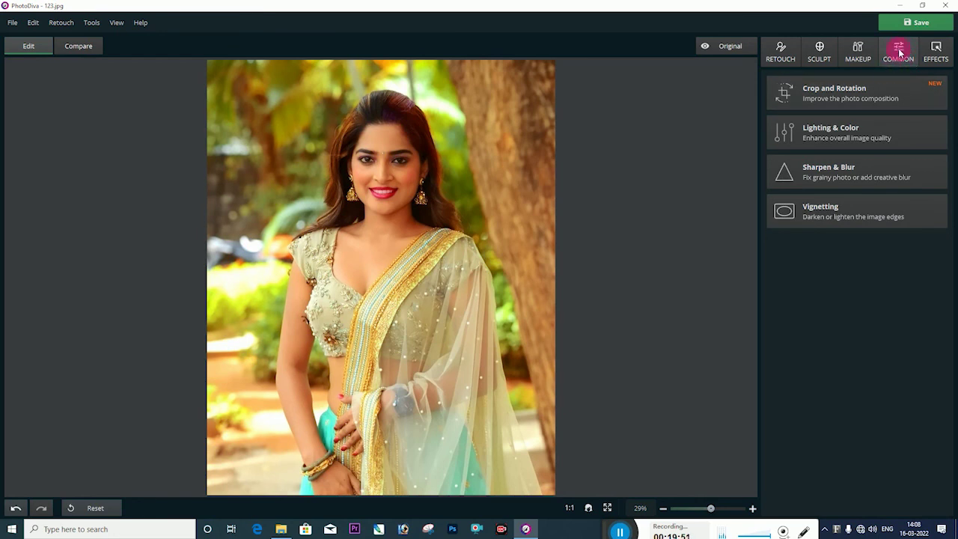
left_click(811, 91)
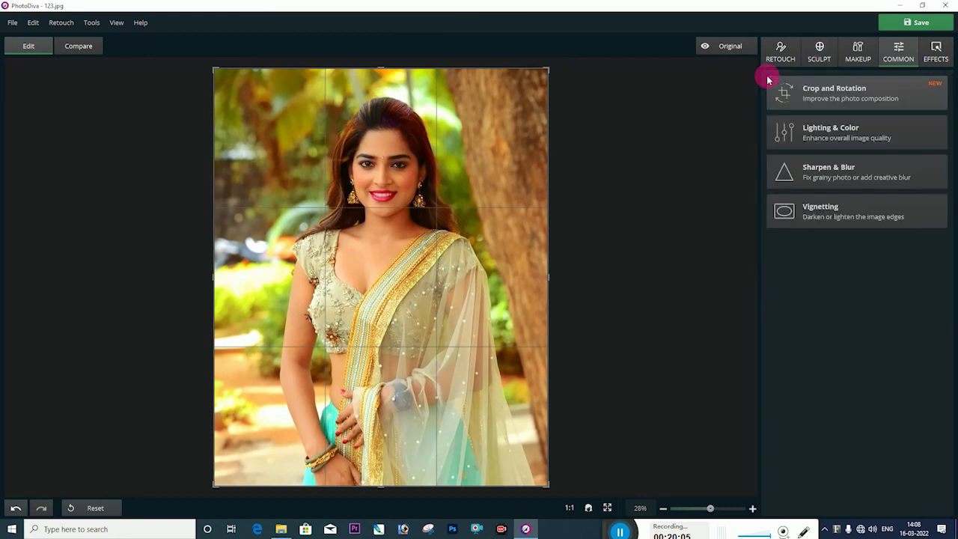
left_click(769, 80)
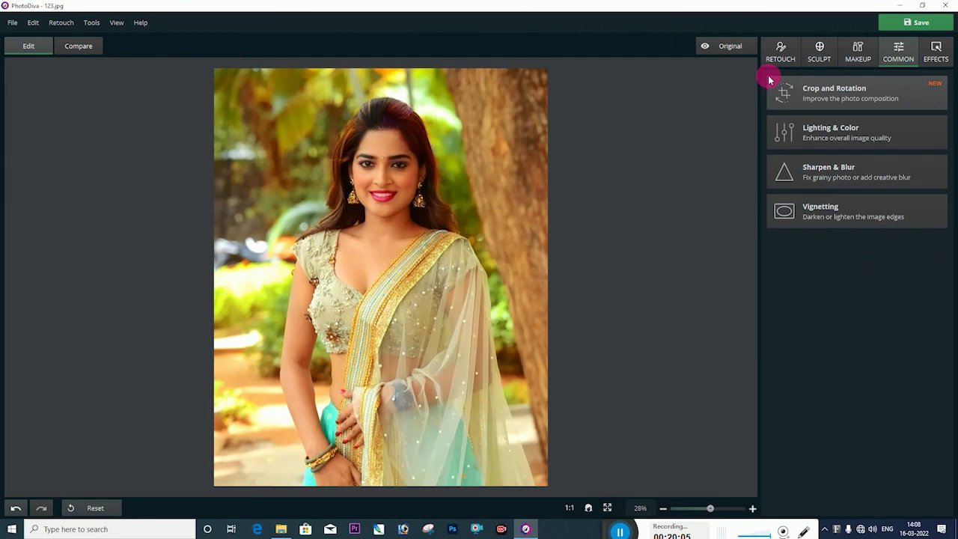
Step: Try Lighting & Color on the portrait with Saturation -8 and Vibrance -83, and reset both to 0
left_click(791, 133)
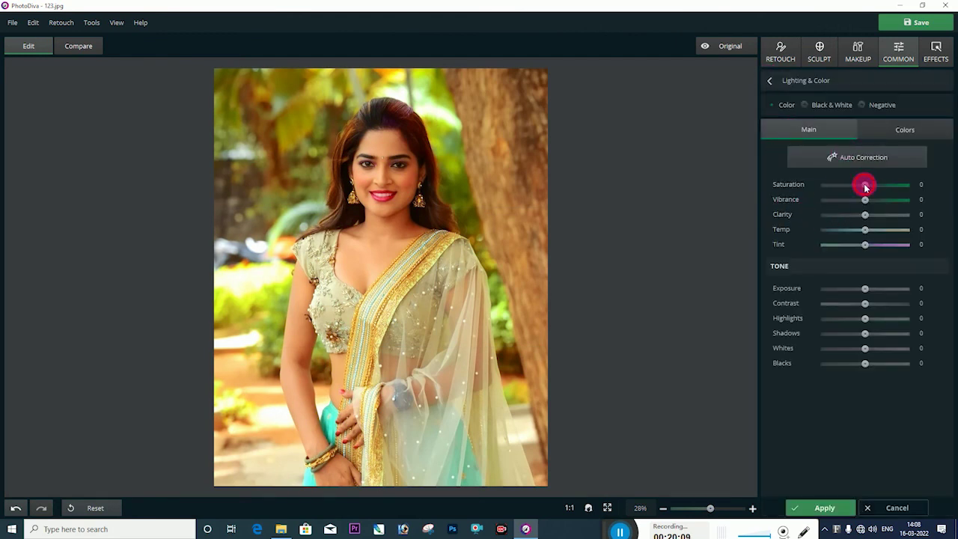
left_click(906, 186)
left_click_drag(905, 188, 836, 213)
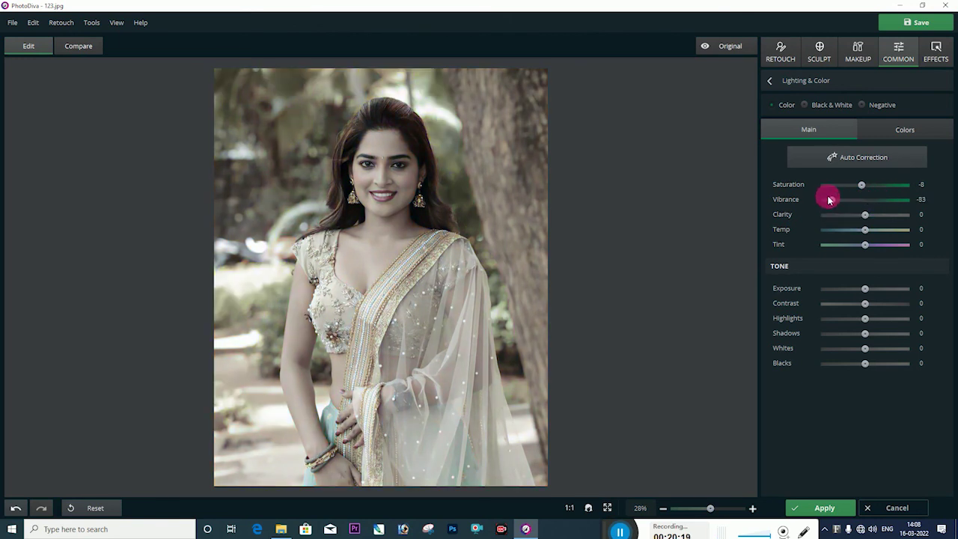
double_click(832, 200)
double_click(861, 185)
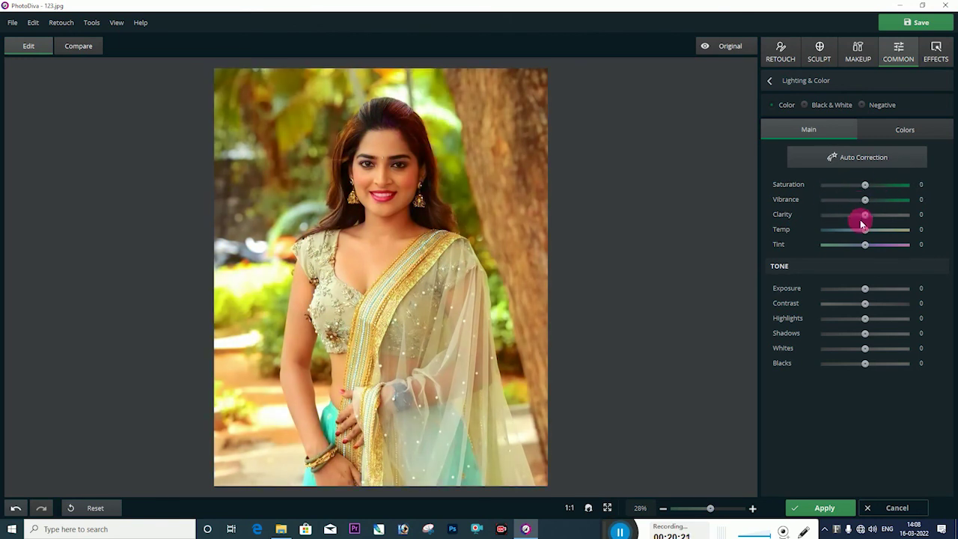
Step: Try Clarity at 100 and at 15 on the portrait, and reset it to 0
left_click_drag(866, 217, 904, 223)
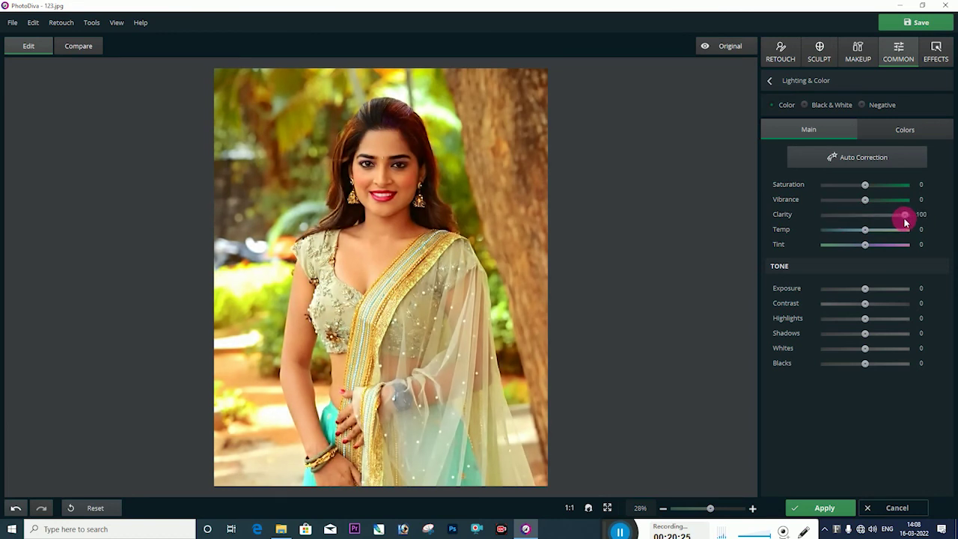
left_click_drag(903, 221, 873, 212)
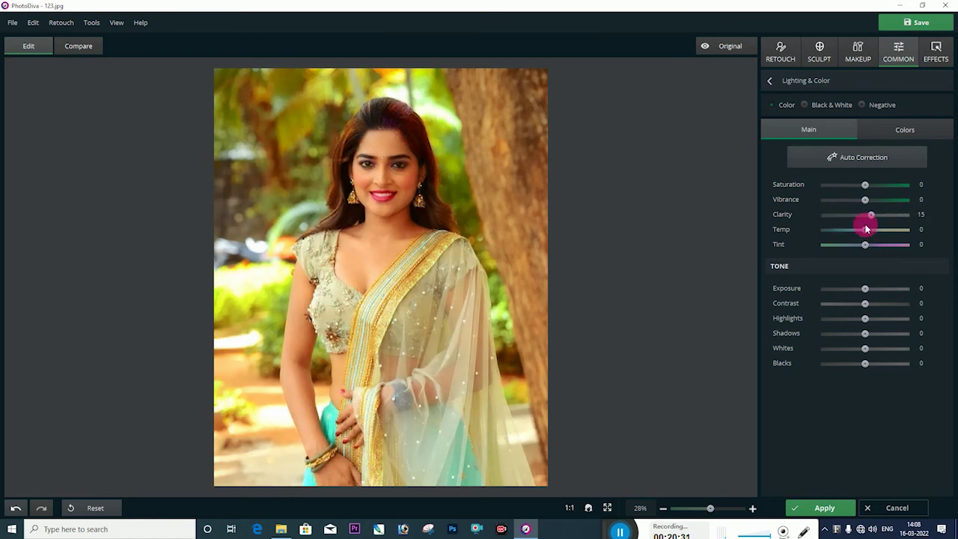
double_click(870, 217)
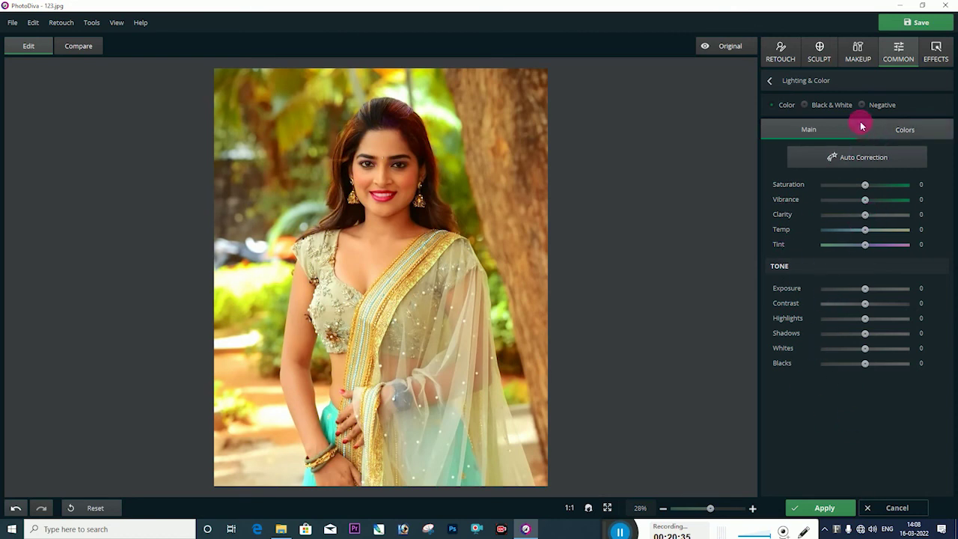
Step: Try the Reds hue adjustment in the Lighting & Color colour settings, and return to the main lighting settings
left_click(896, 135)
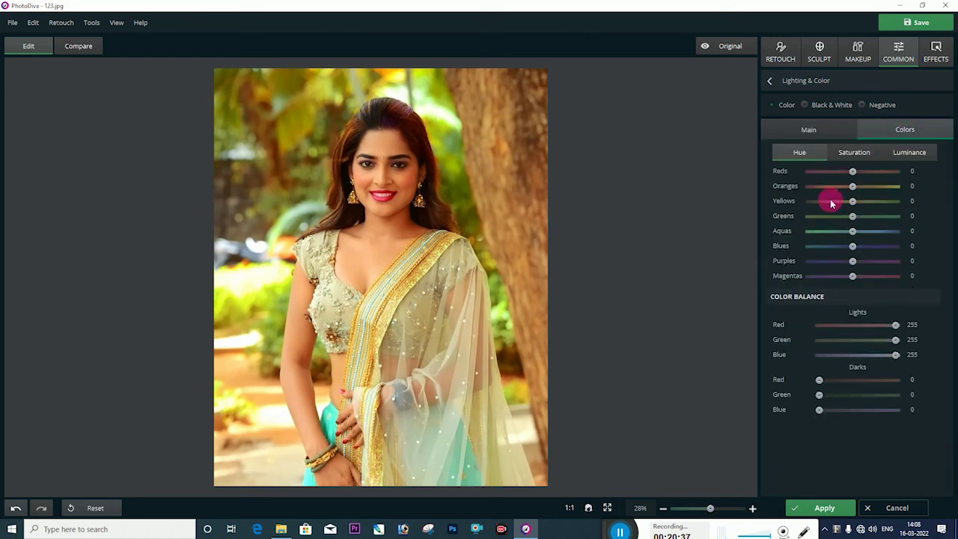
left_click_drag(853, 171, 845, 222)
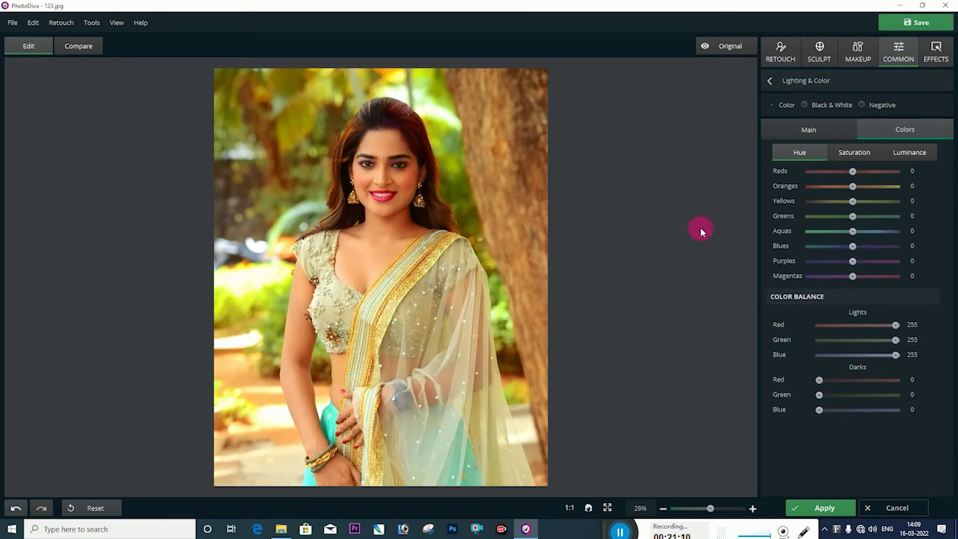
left_click(808, 130)
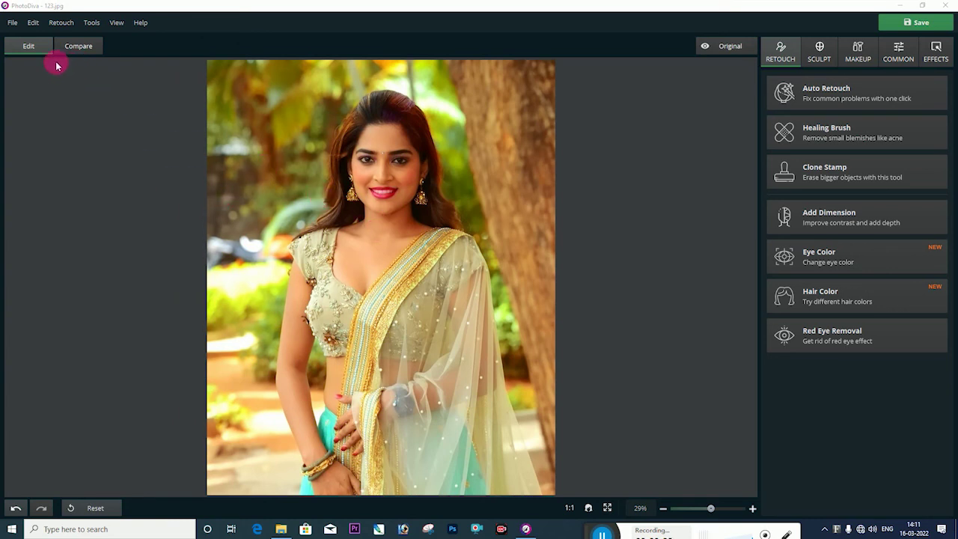
Step: Save the edited portrait to the Desktop as a JPEG under a new file name with Quality 100
left_click(10, 25)
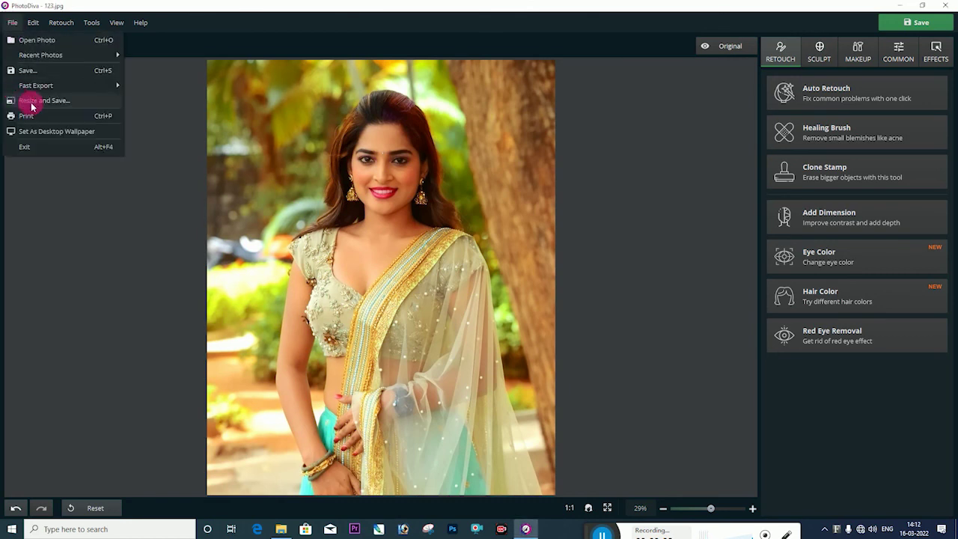
left_click(28, 71)
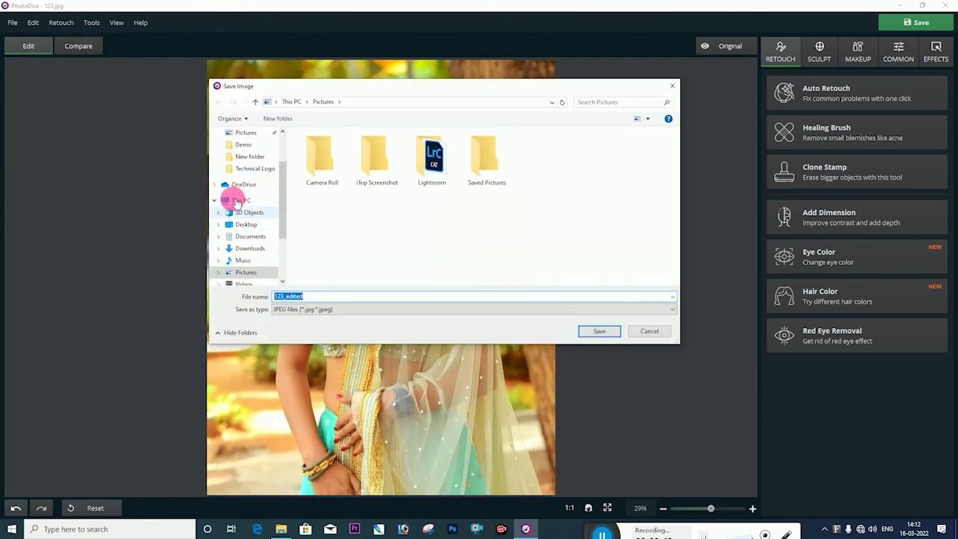
scroll(276, 180, "up", 1)
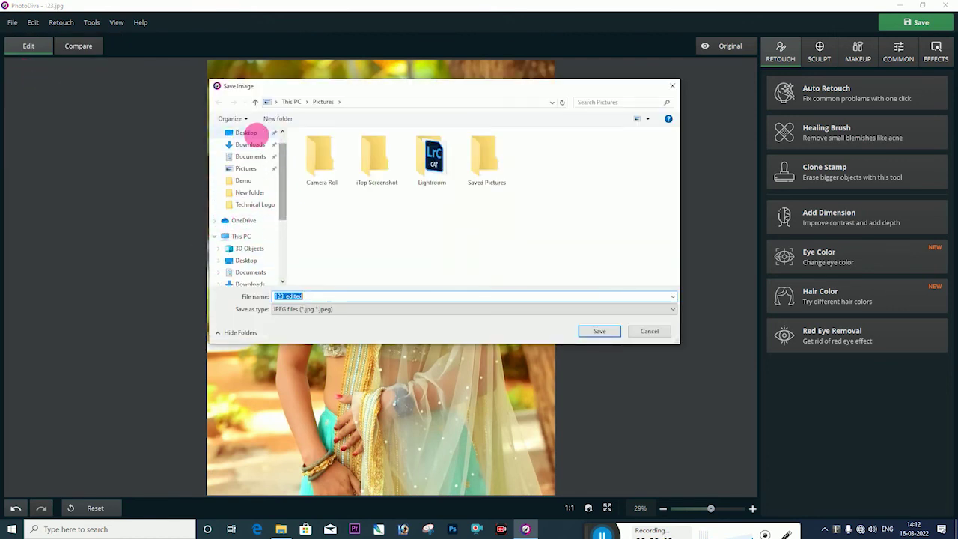
left_click(250, 134)
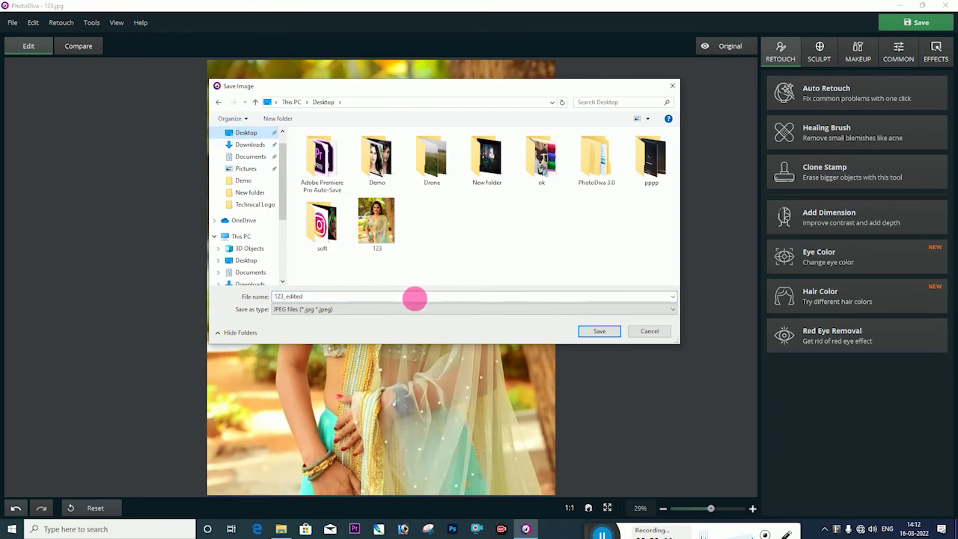
left_click_drag(325, 298, 224, 304)
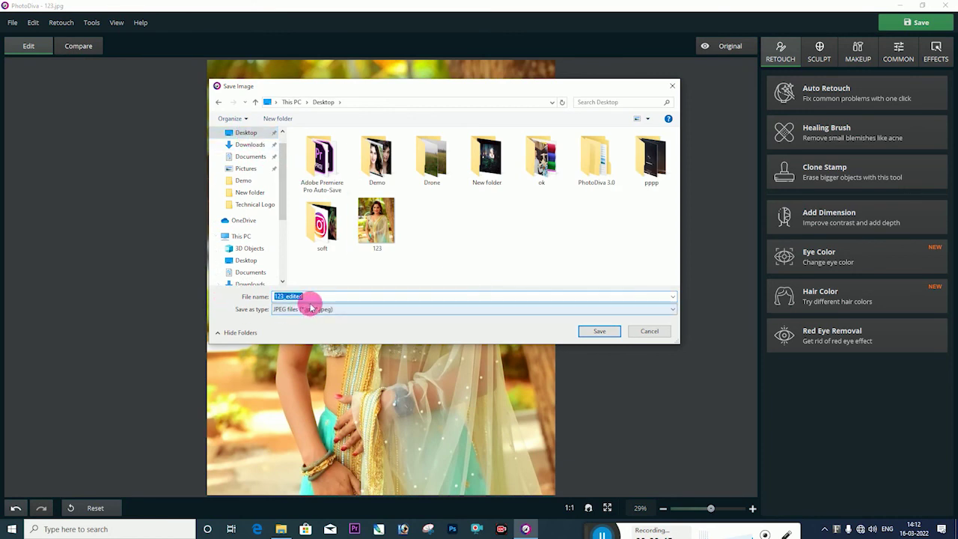
left_click(598, 331)
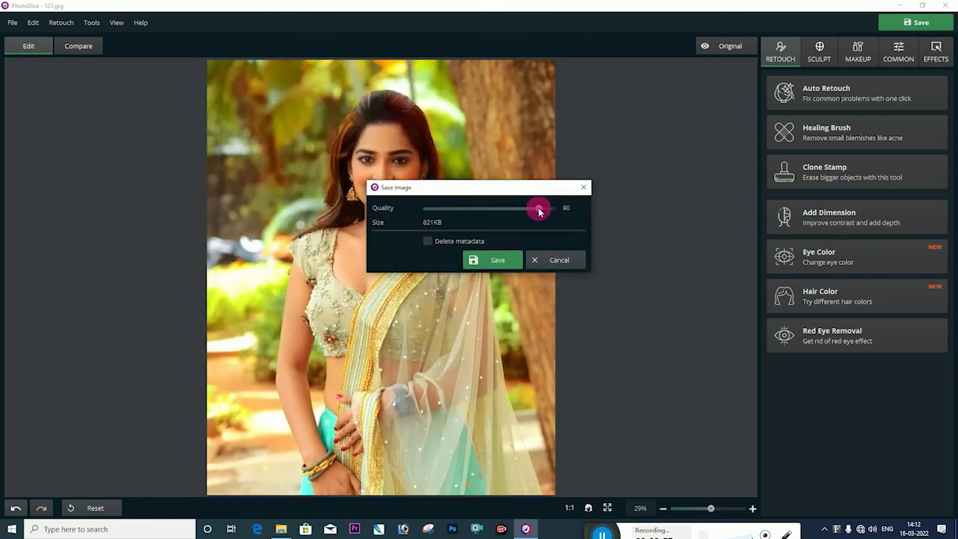
left_click_drag(542, 211, 607, 205)
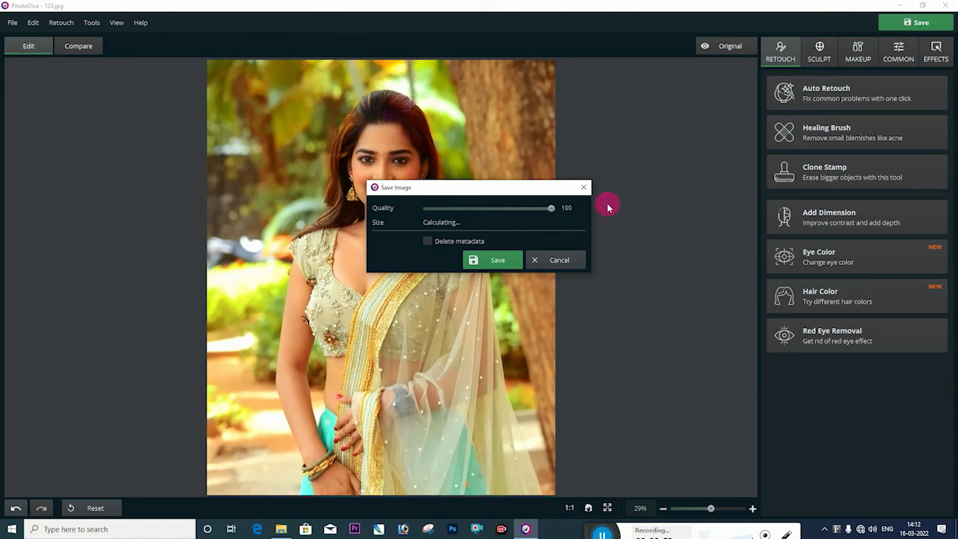
left_click(494, 260)
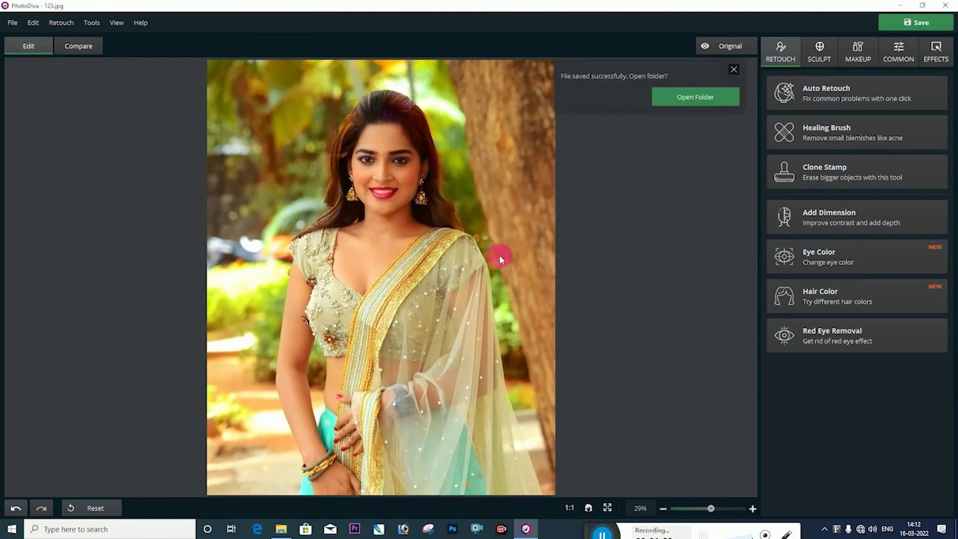
Step: View the saved portrait from the desktop in Photos, close it, and switch back to PhotoDiva
left_click(901, 6)
left_click(97, 175)
double_click(97, 175)
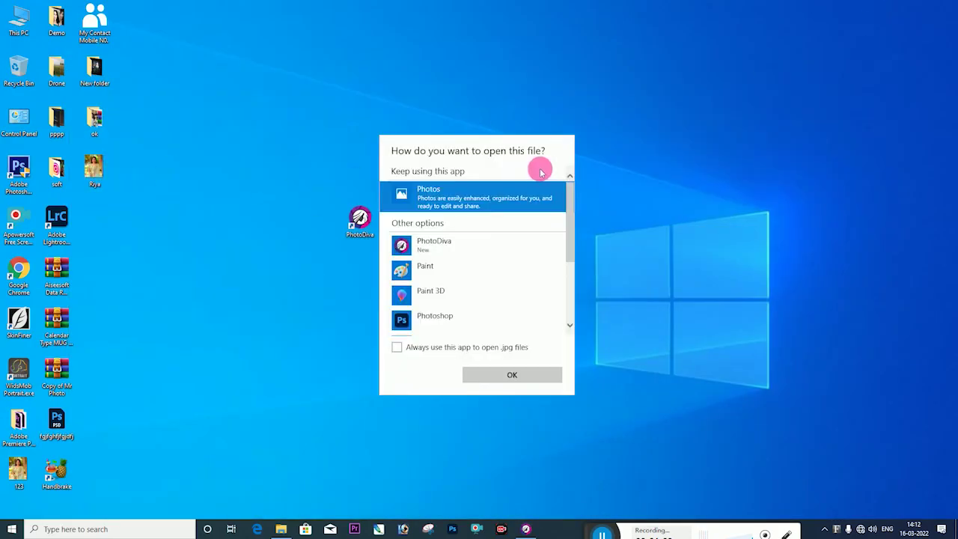
double_click(434, 202)
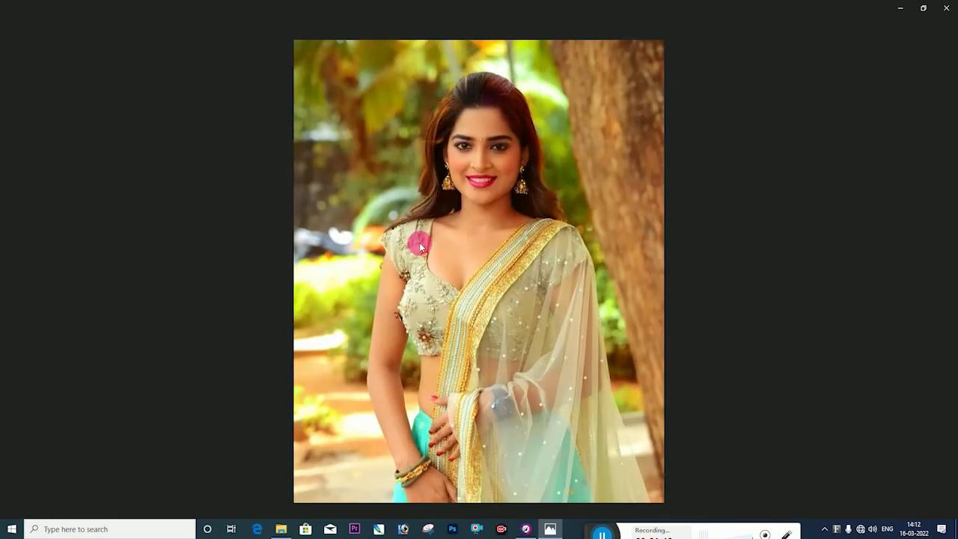
left_click(946, 8)
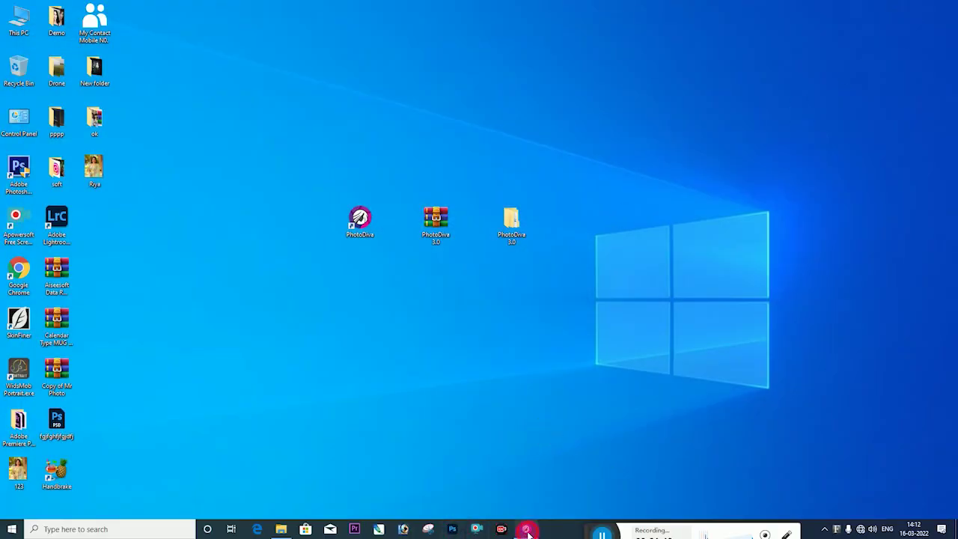
left_click(525, 528)
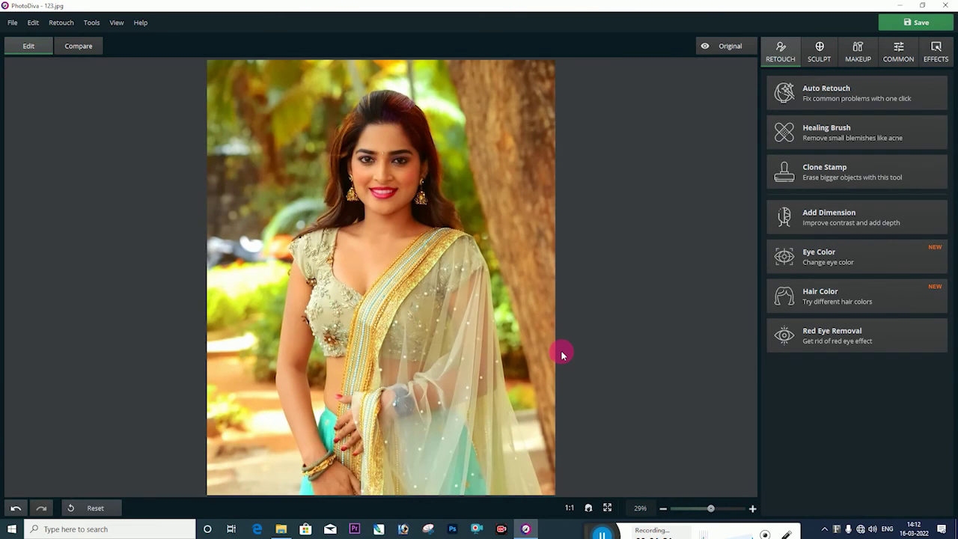